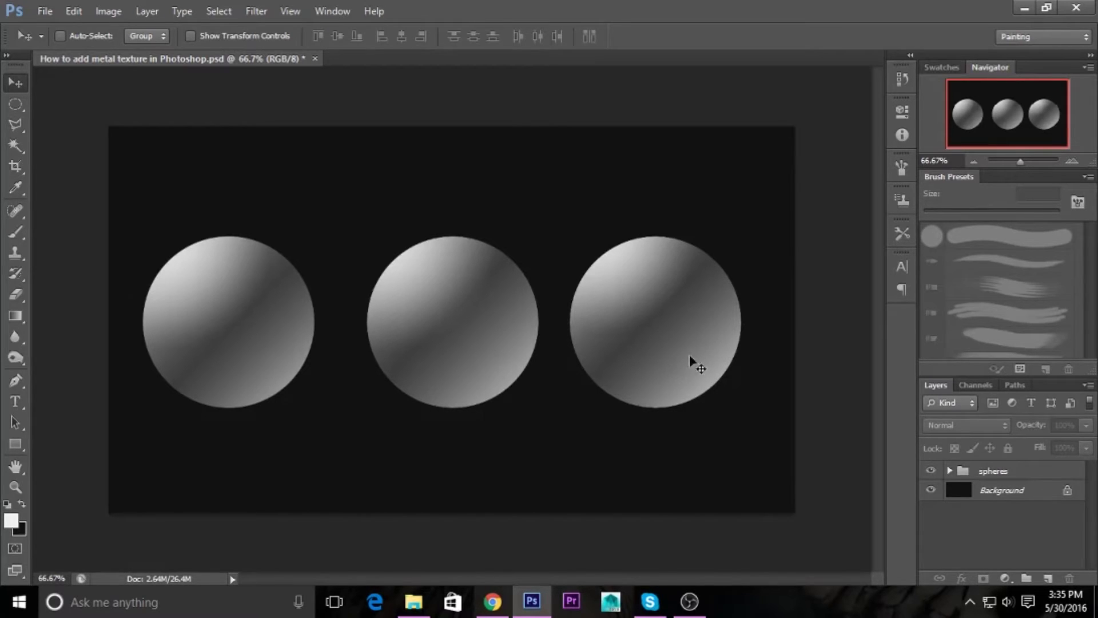
# Bring up the textures.com MetalGalvanized0027 download page in Chrome and look it over
pyautogui.click(493, 602)
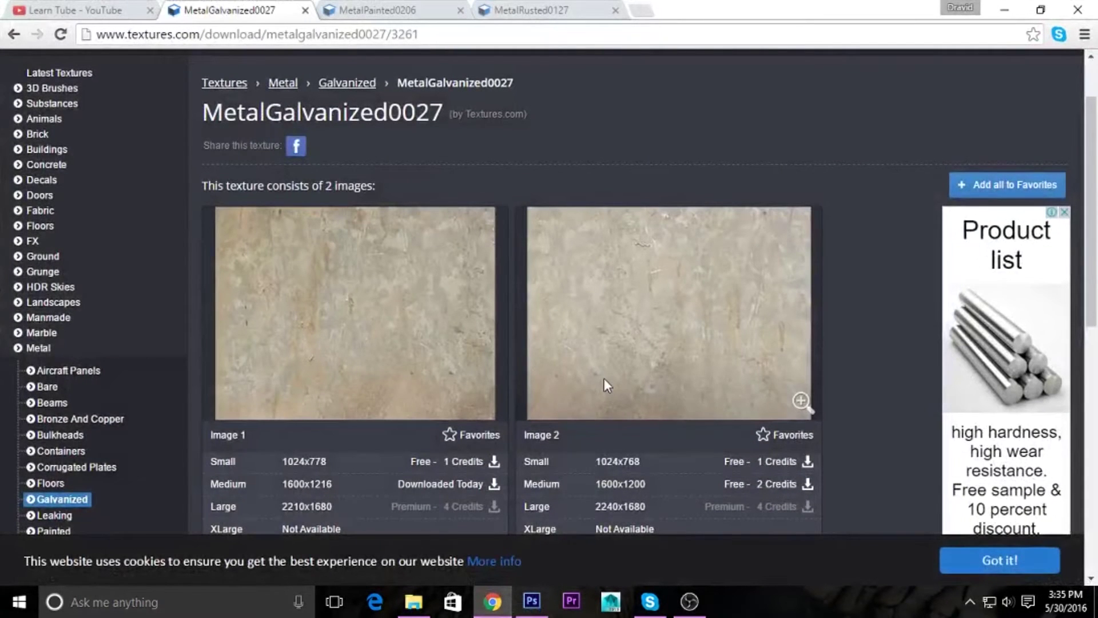
pyautogui.scroll(2, 607, 382)
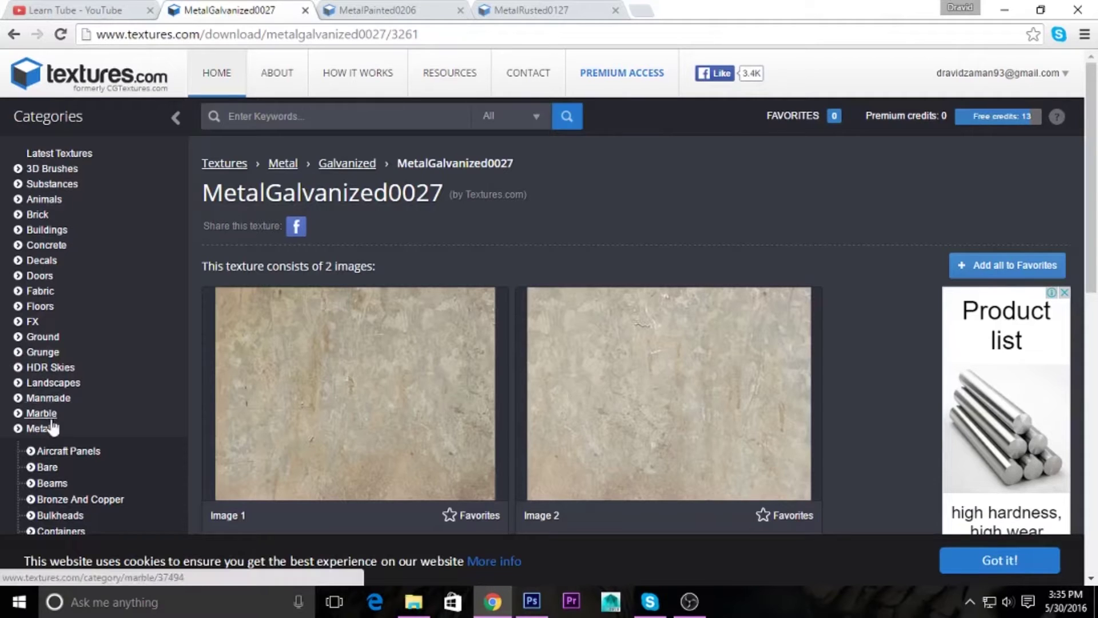
pyautogui.scroll(-4, 135, 373)
pyautogui.scroll(-3, 111, 376)
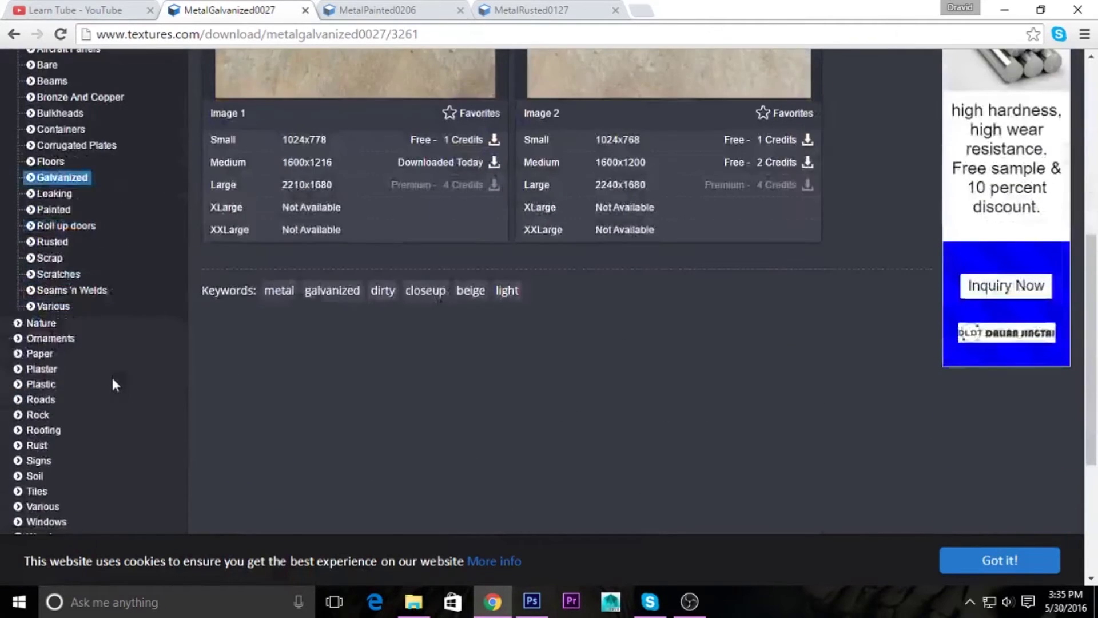
pyautogui.scroll(7, 112, 377)
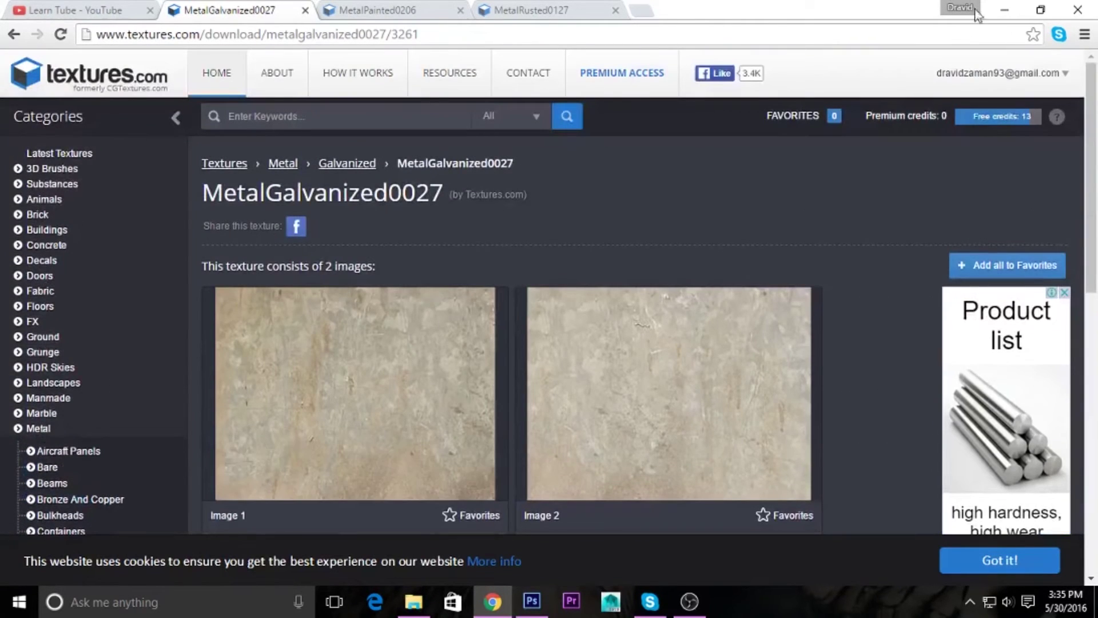
pyautogui.hotkey('alt', 'Tab')
# Open the 'How to add metal texture in Photoshop' folder and refresh its view
pyautogui.click(413, 602)
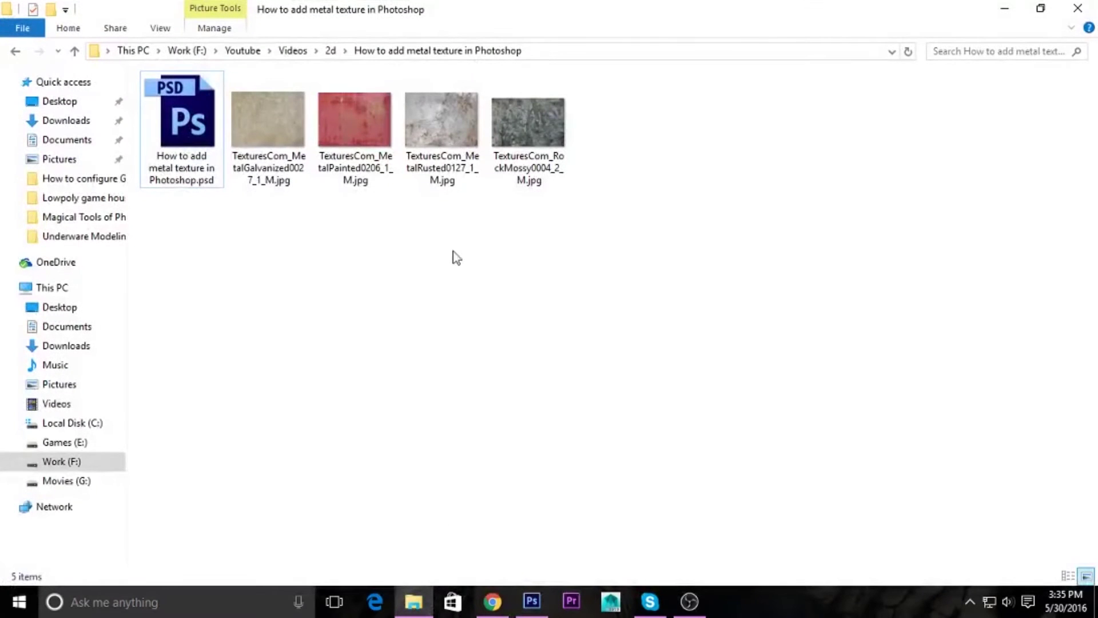
pyautogui.moveTo(591, 232); pyautogui.dragTo(253, 109)
pyautogui.click(316, 244)
pyautogui.rightClick(316, 245)
pyautogui.click(347, 326)
# Drag the galvanized, painted and rusted metal JPGs from the folder into Photoshop
pyautogui.moveTo(461, 216); pyautogui.dragTo(261, 121)
pyautogui.click(419, 235)
pyautogui.moveTo(451, 212); pyautogui.dragTo(483, 378)
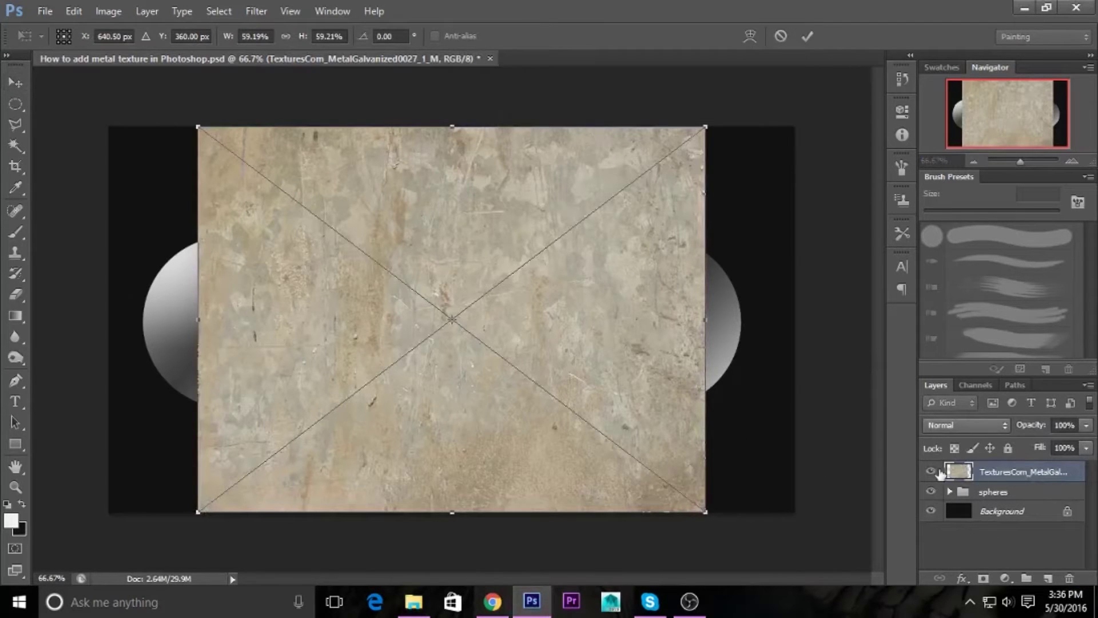
# Place the galvanized, red painted and rusted metal textures on the canvas as layers
pyautogui.click(16, 83)
pyautogui.click(505, 239)
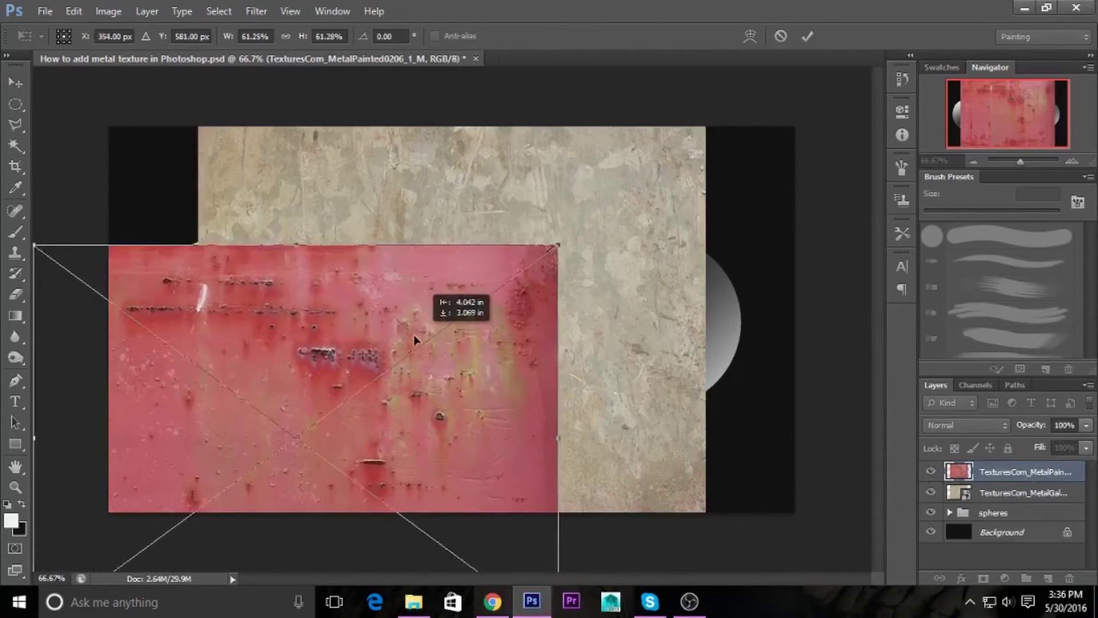
pyautogui.moveTo(414, 335)
pyautogui.mouseDown()
pyautogui.moveTo(552, 282)
pyautogui.moveTo(589, 251)
pyautogui.mouseUp()
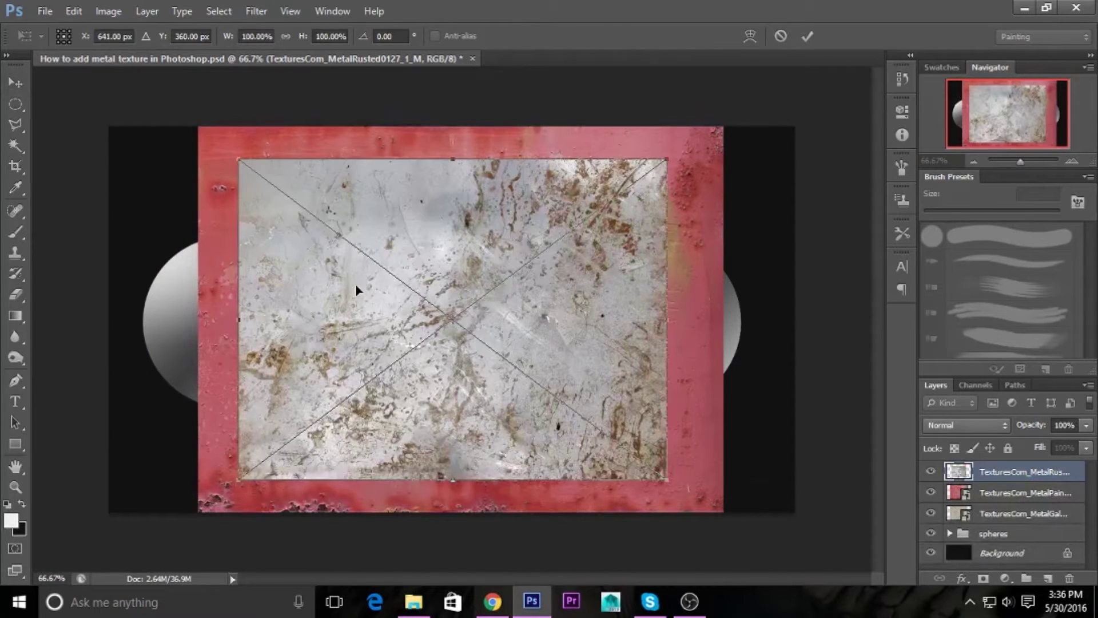
pyautogui.press('Return')
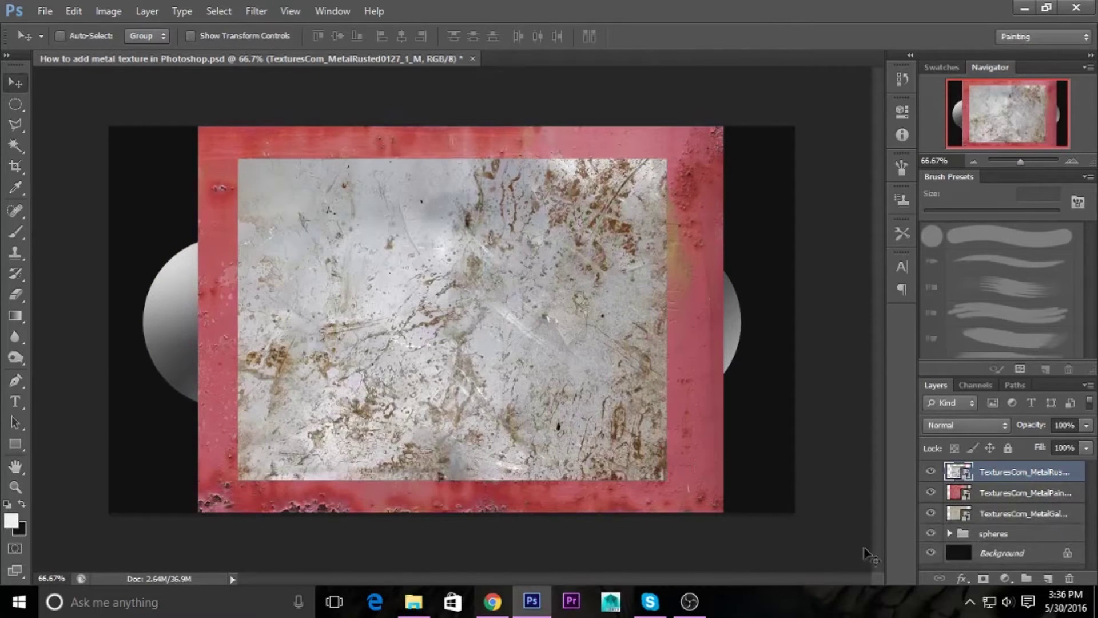
# Hide the rusted and painted texture layers, leaving the galvanized texture layer selected
pyautogui.click(931, 471)
pyautogui.click(931, 492)
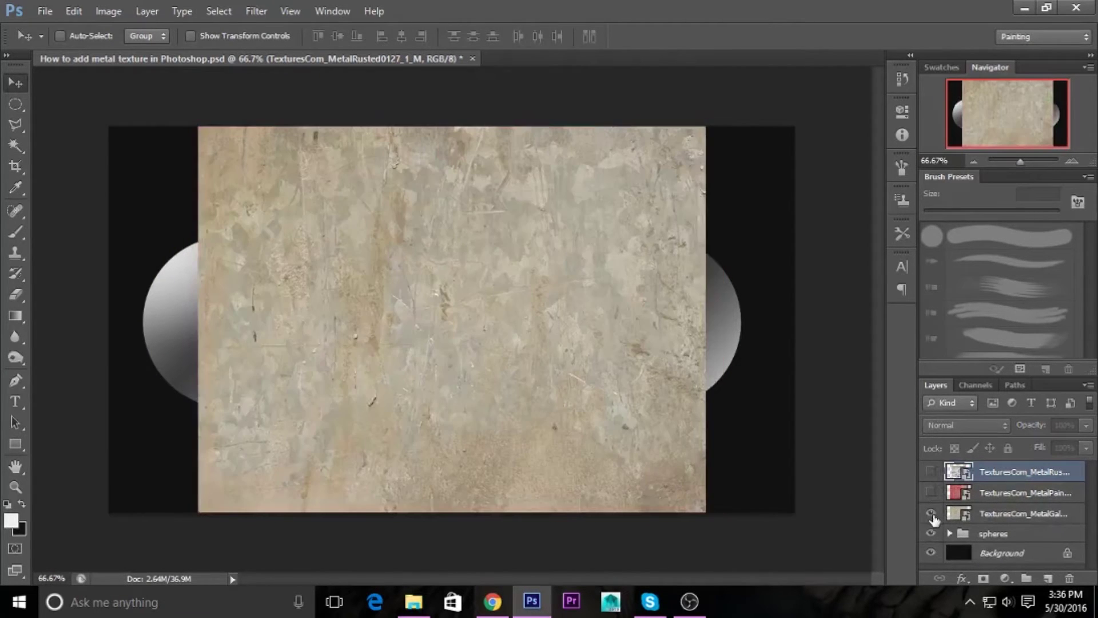
pyautogui.click(1004, 518)
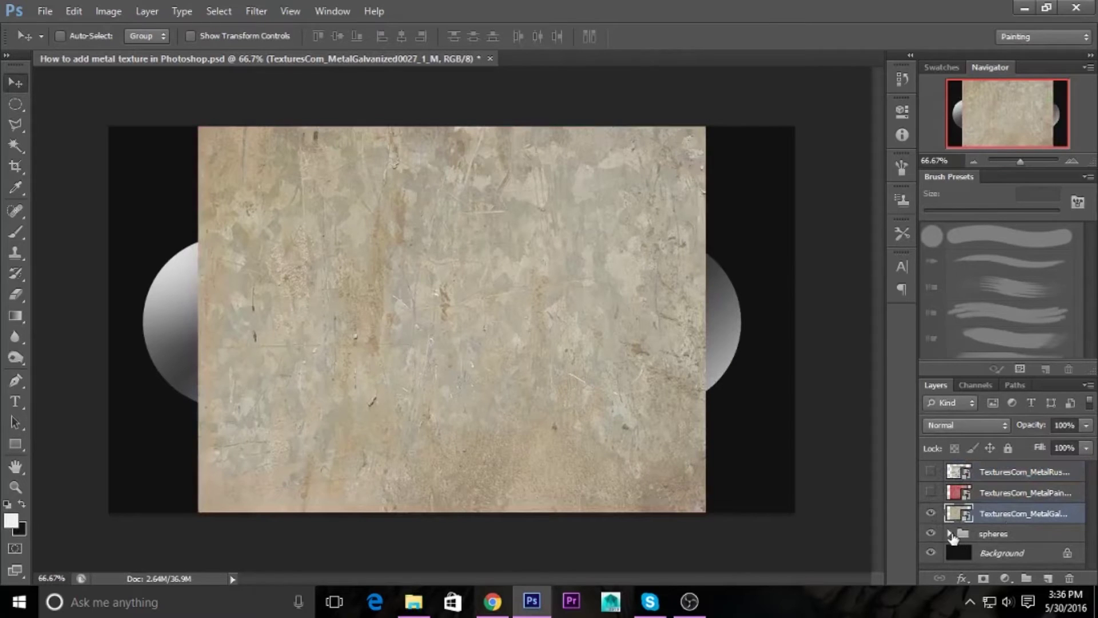
pyautogui.click(951, 534)
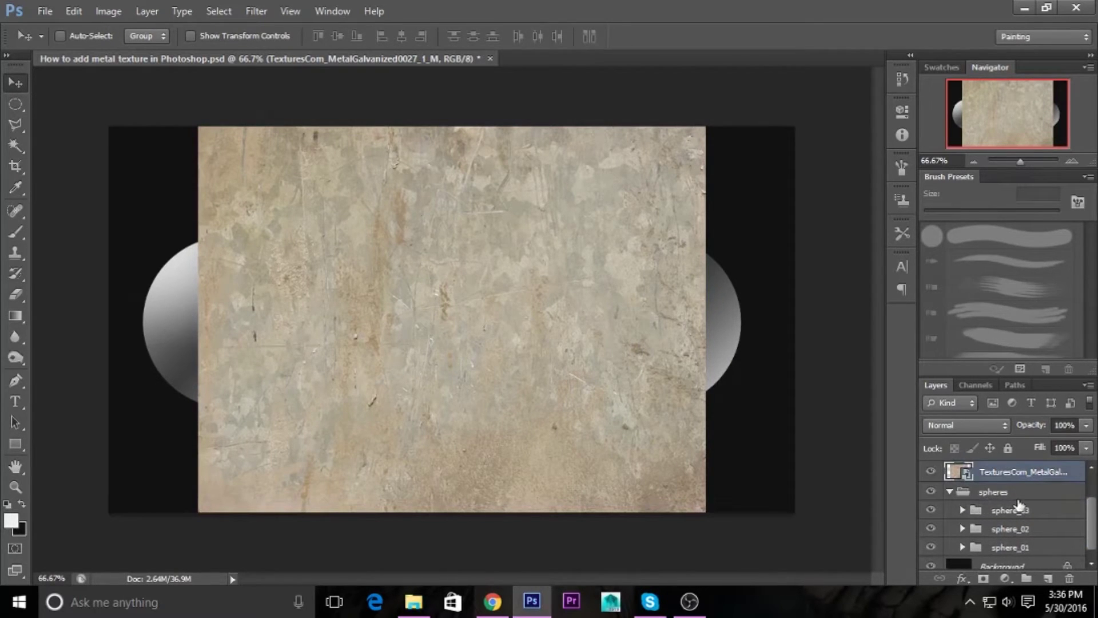
# Put the galvanized texture layer inside sphere_01 above Layer 4 and shift it left
pyautogui.scroll(1, 1010, 501)
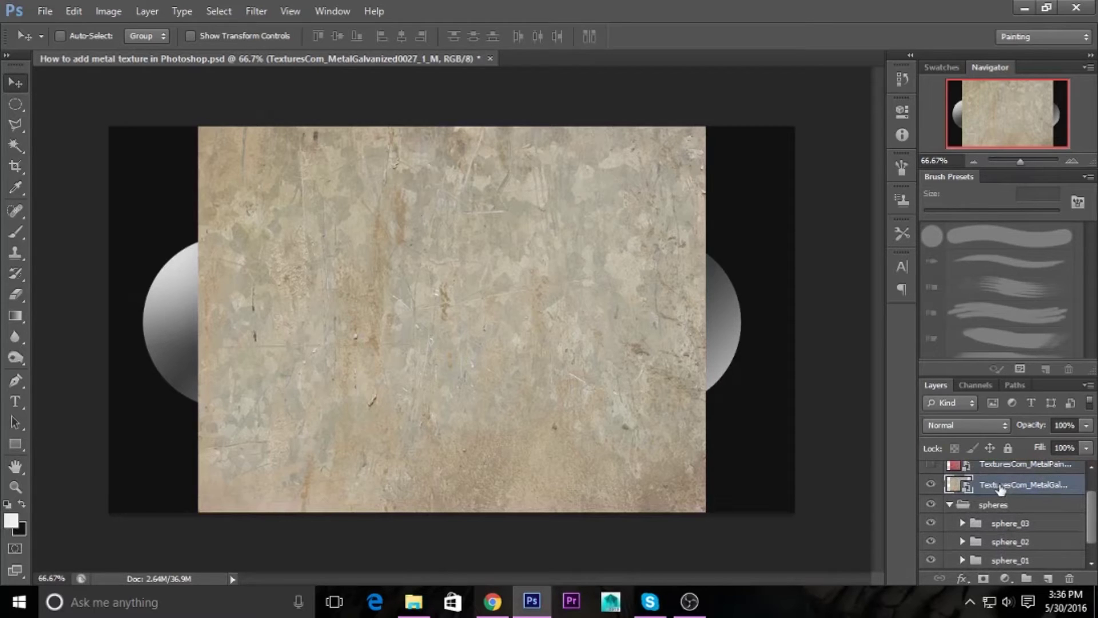
pyautogui.moveTo(1001, 487); pyautogui.dragTo(1018, 562)
pyautogui.click(964, 540)
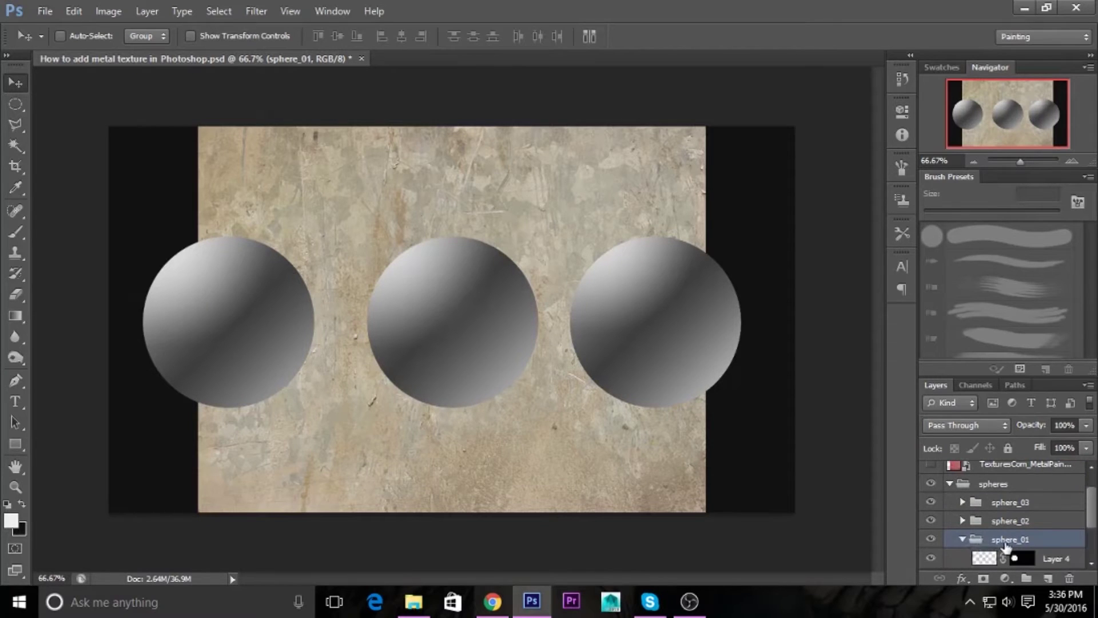
pyautogui.scroll(-3, 1006, 546)
pyautogui.click(996, 541)
pyautogui.moveTo(996, 541); pyautogui.dragTo(1014, 489)
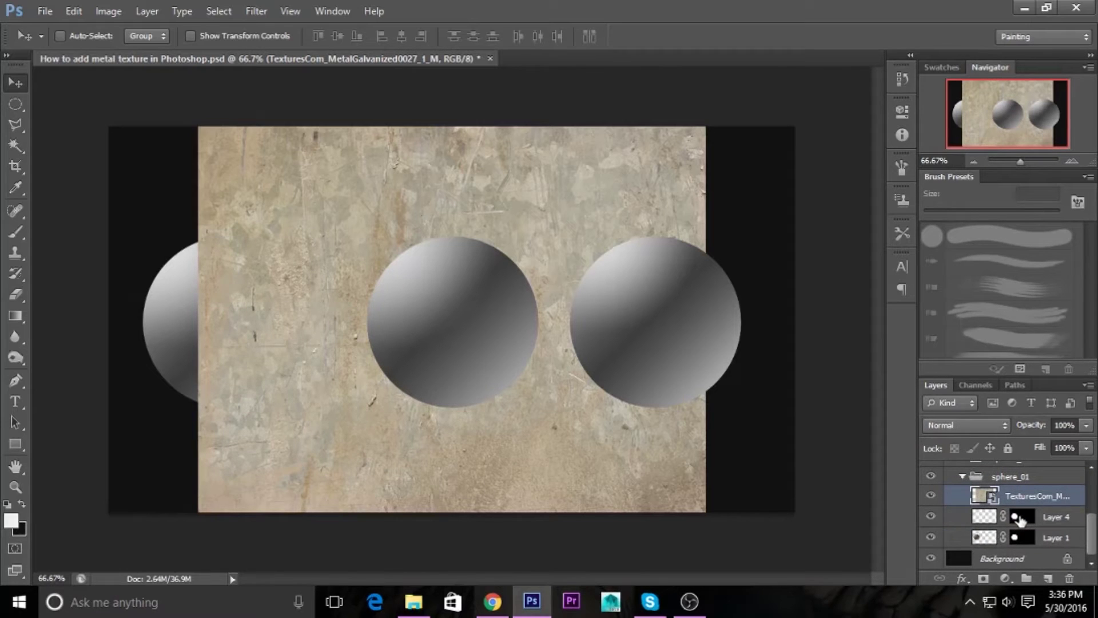
pyautogui.moveTo(635, 444); pyautogui.dragTo(507, 441)
# Scale the galvanized texture to about 28.7% over the left sphere and load that sphere's circle as a selection
pyautogui.hotkey('ctrl', 't')
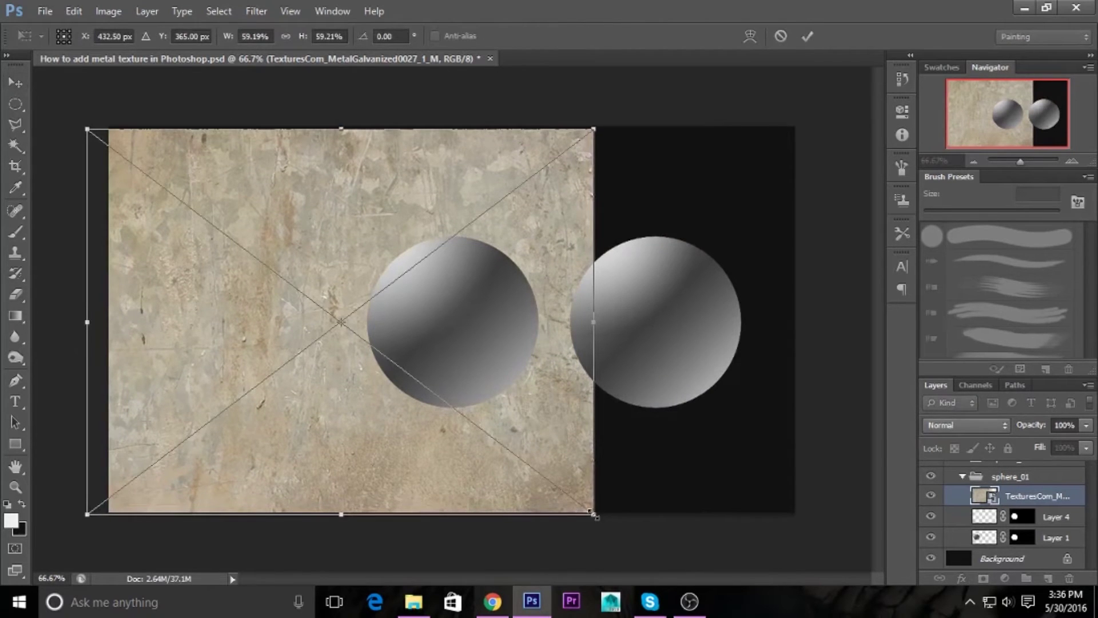
pyautogui.moveTo(594, 513); pyautogui.dragTo(336, 318)
pyautogui.moveTo(297, 242); pyautogui.dragTo(326, 342)
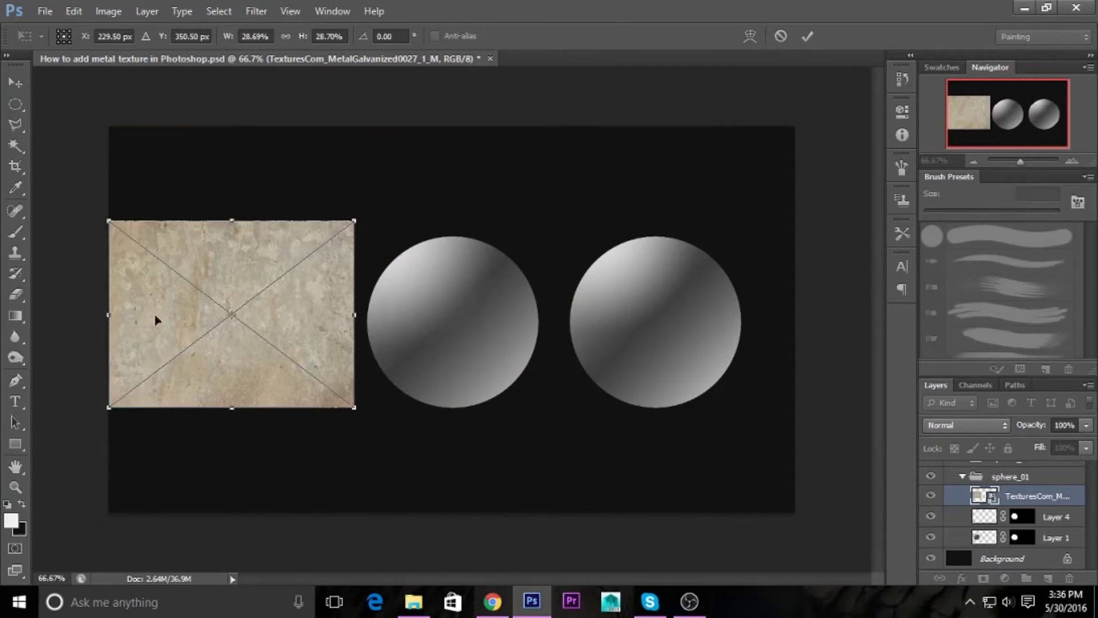
pyautogui.moveTo(155, 317)
pyautogui.mouseDown()
pyautogui.moveTo(196, 379)
pyautogui.moveTo(148, 316)
pyautogui.mouseUp()
pyautogui.press('Return')
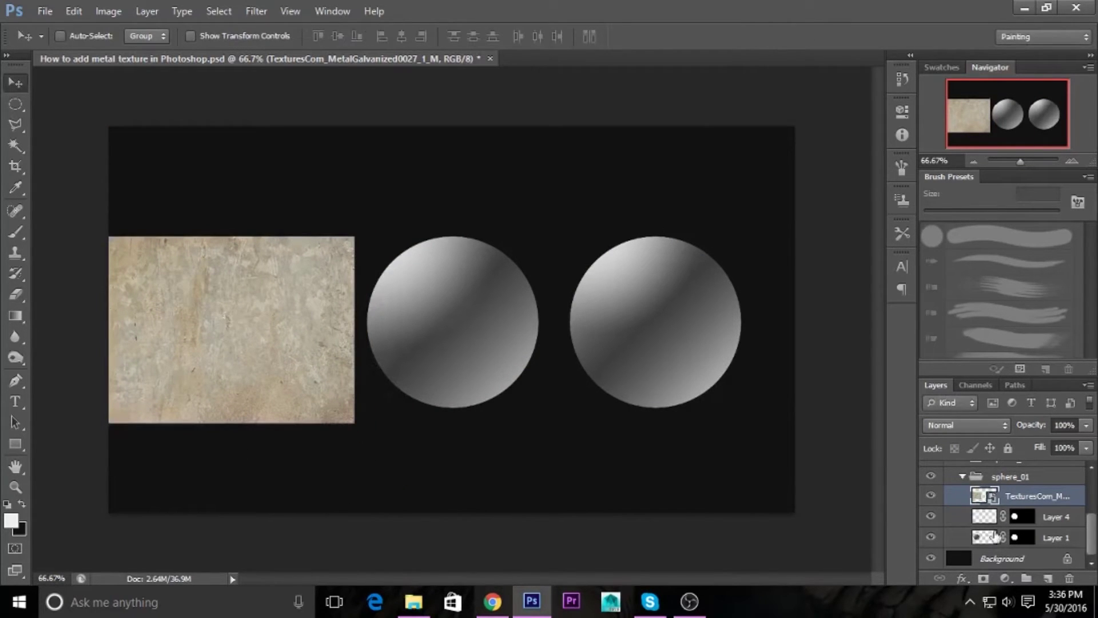
pyautogui.moveTo(1018, 532); pyautogui.dragTo(1022, 524)
pyautogui.moveTo(1019, 520); pyautogui.dragTo(1020, 518)
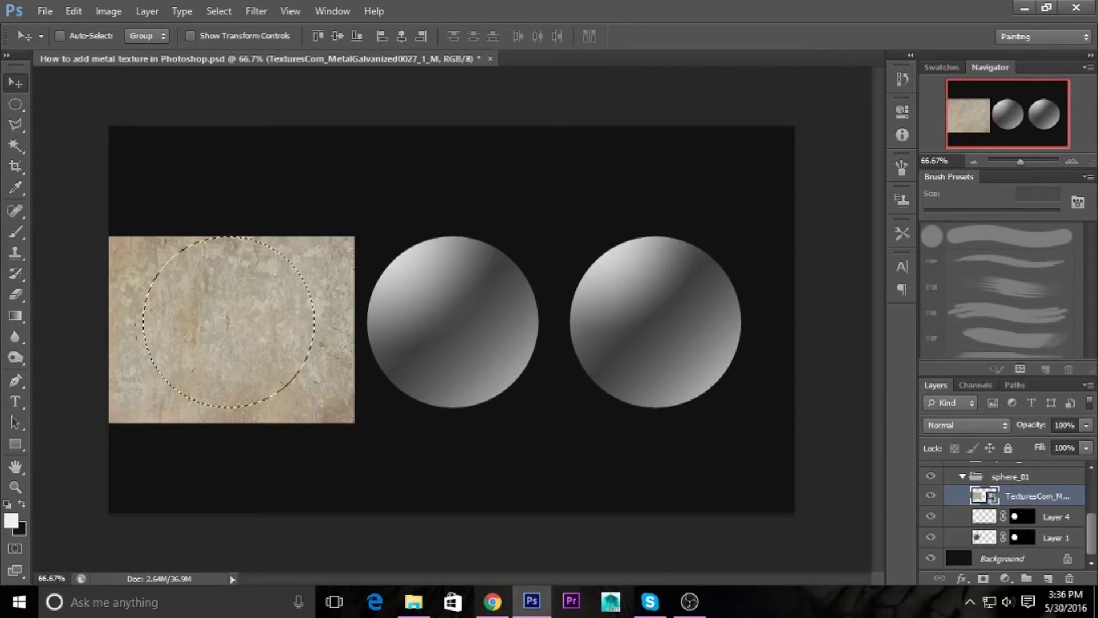
# Add a layer mask trimming the galvanized texture to the left sphere's circle, then reselect the texture image
pyautogui.click(984, 577)
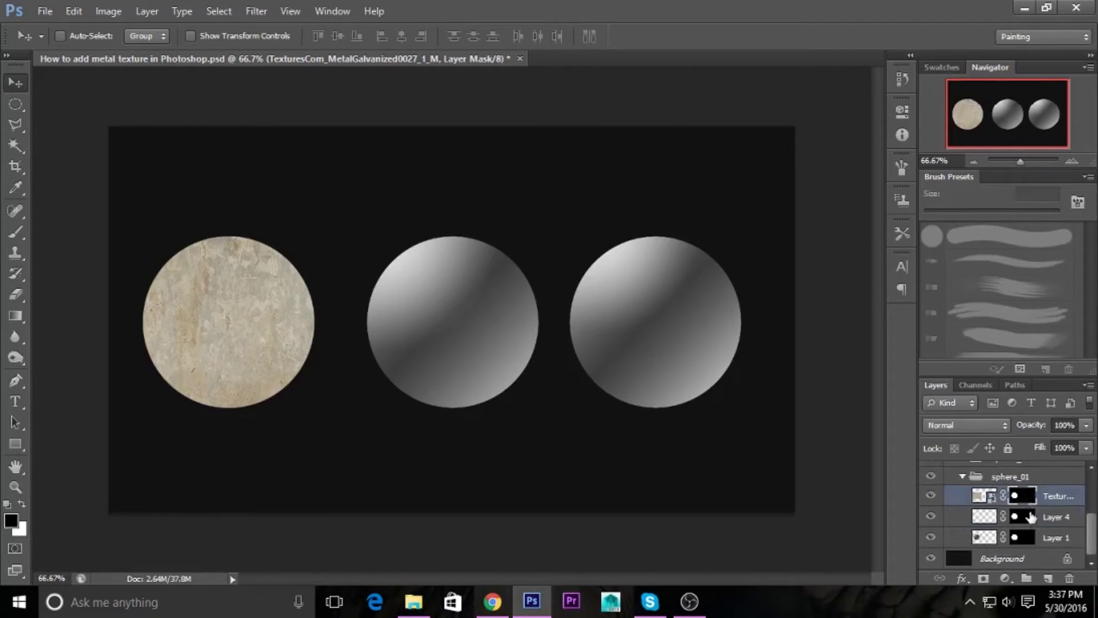
pyautogui.click(980, 495)
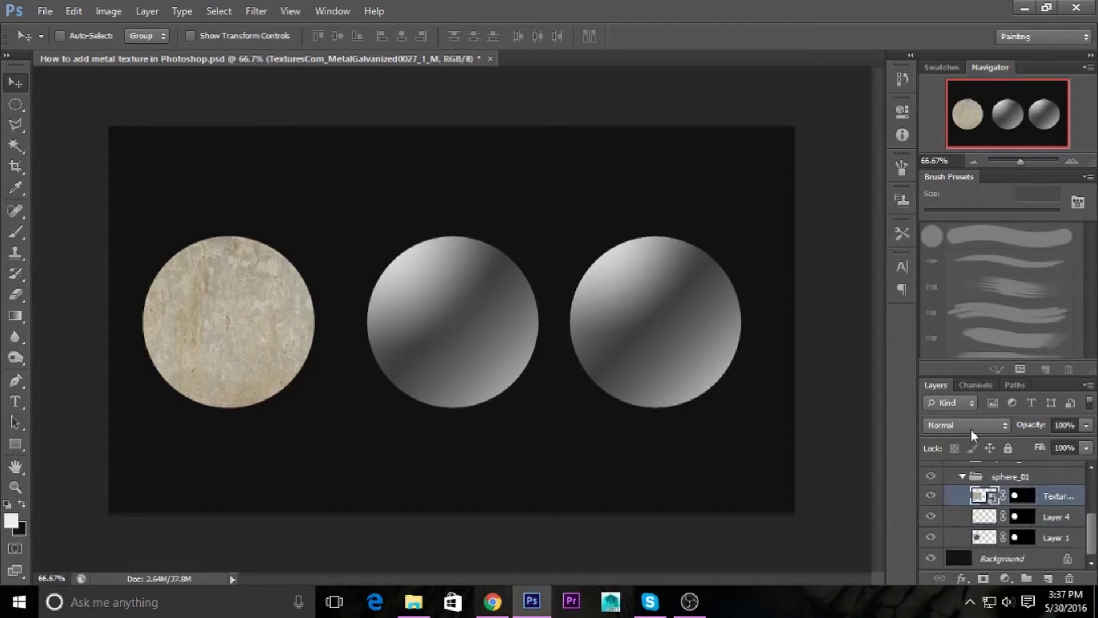
# Set the galvanized texture layer to Overlay blending and dismiss the Facebook notification
pyautogui.click(970, 429)
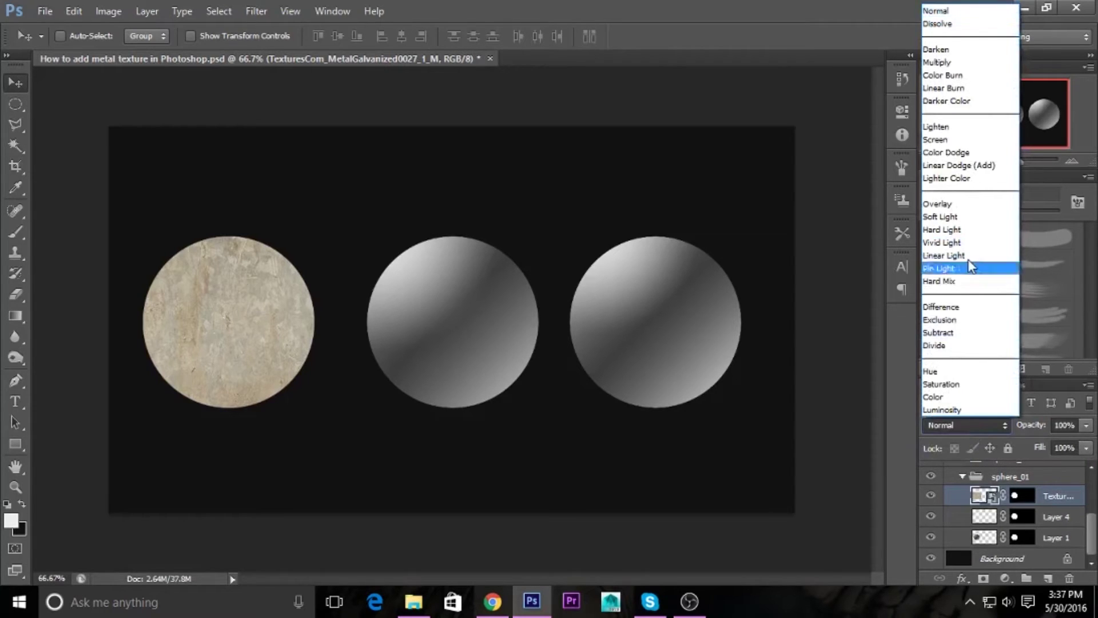
pyautogui.click(964, 204)
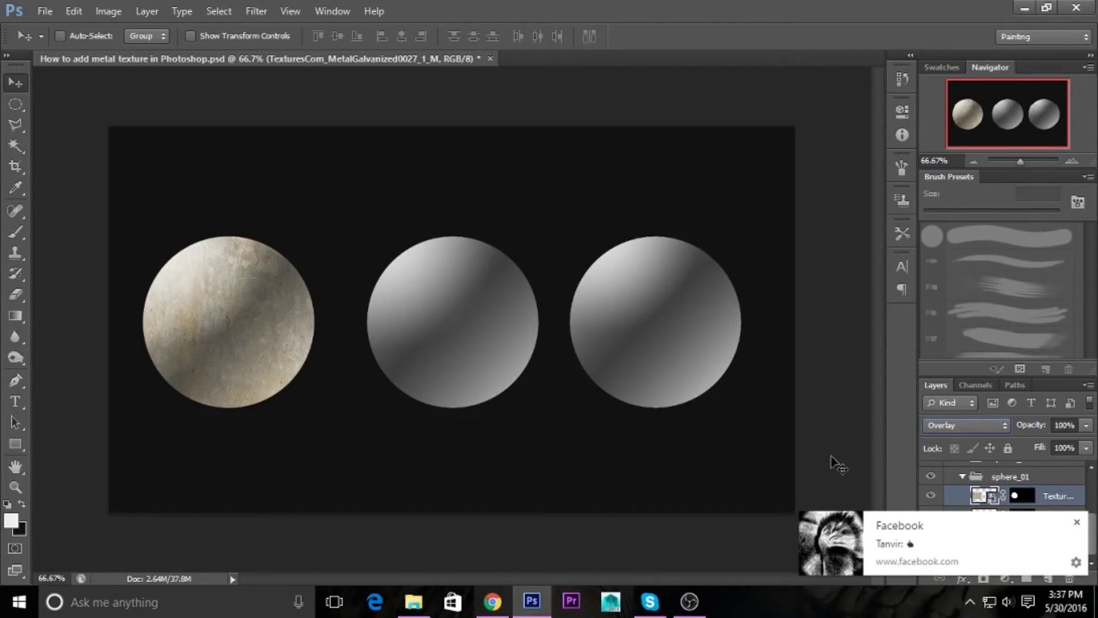
pyautogui.click(1077, 523)
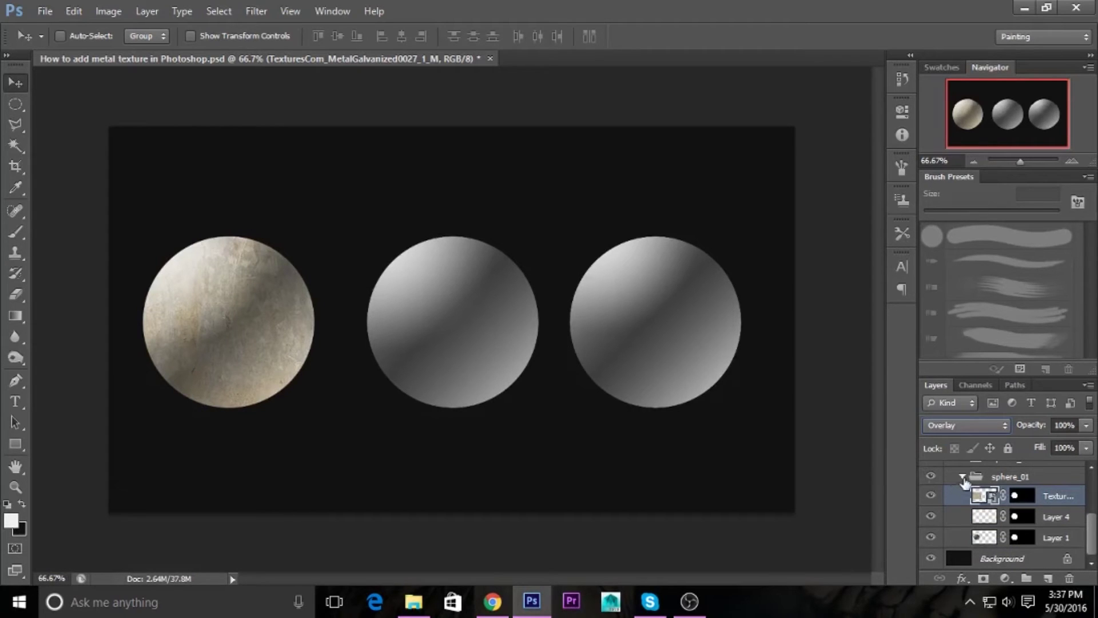
pyautogui.click(963, 476)
# Select the red painted-metal texture layer and make it visible
pyautogui.scroll(1, 1007, 504)
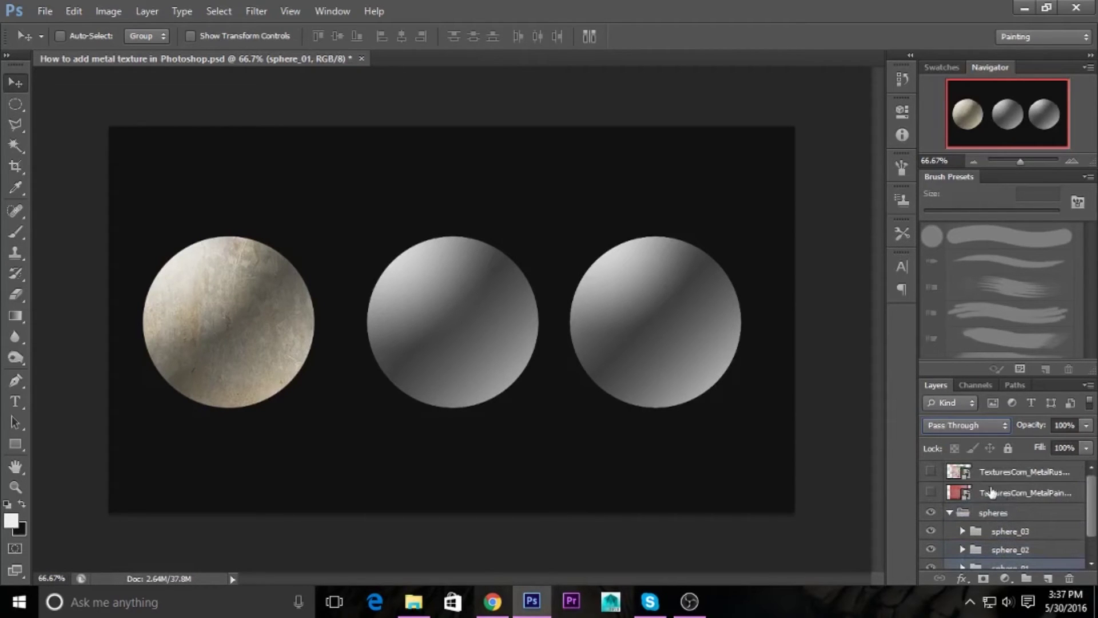
pyautogui.click(990, 492)
pyautogui.click(931, 492)
pyautogui.scroll(-1, 1025, 506)
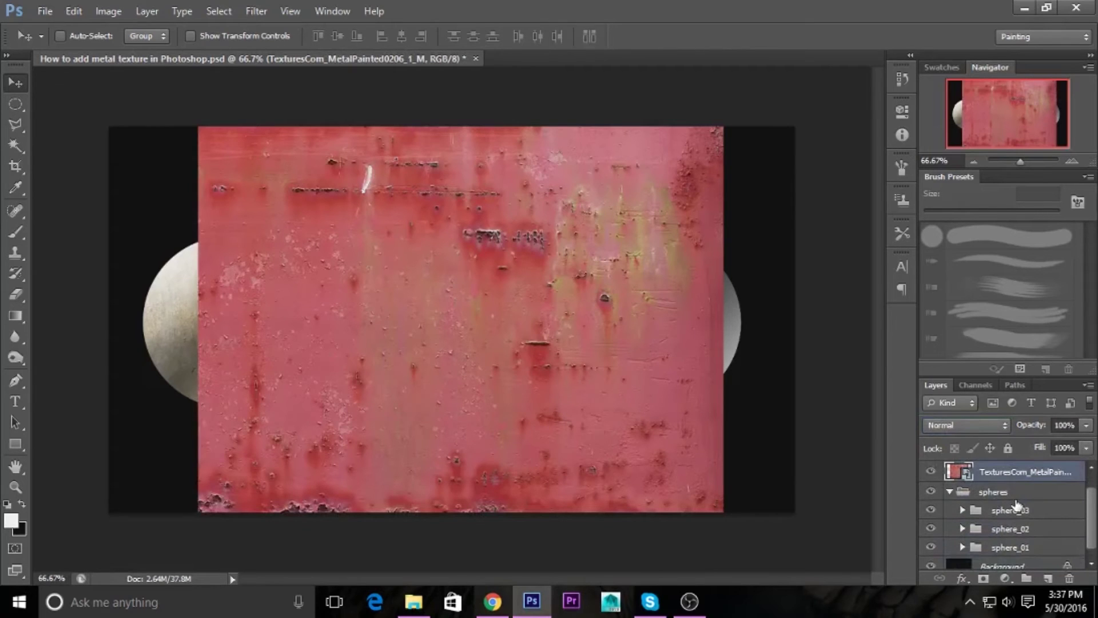
pyautogui.scroll(1, 1019, 503)
# Scale the painted-metal texture to about 27% over the middle sphere and move it into sphere_02
pyautogui.hotkey('ctrl', 't')
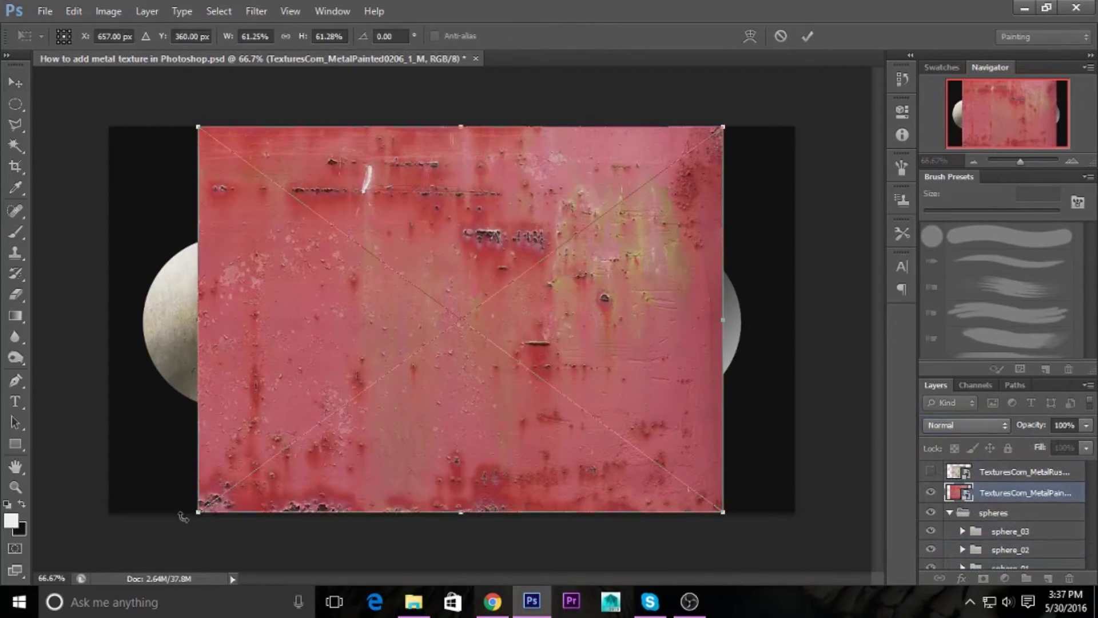
pyautogui.moveTo(198, 511); pyautogui.dragTo(507, 282)
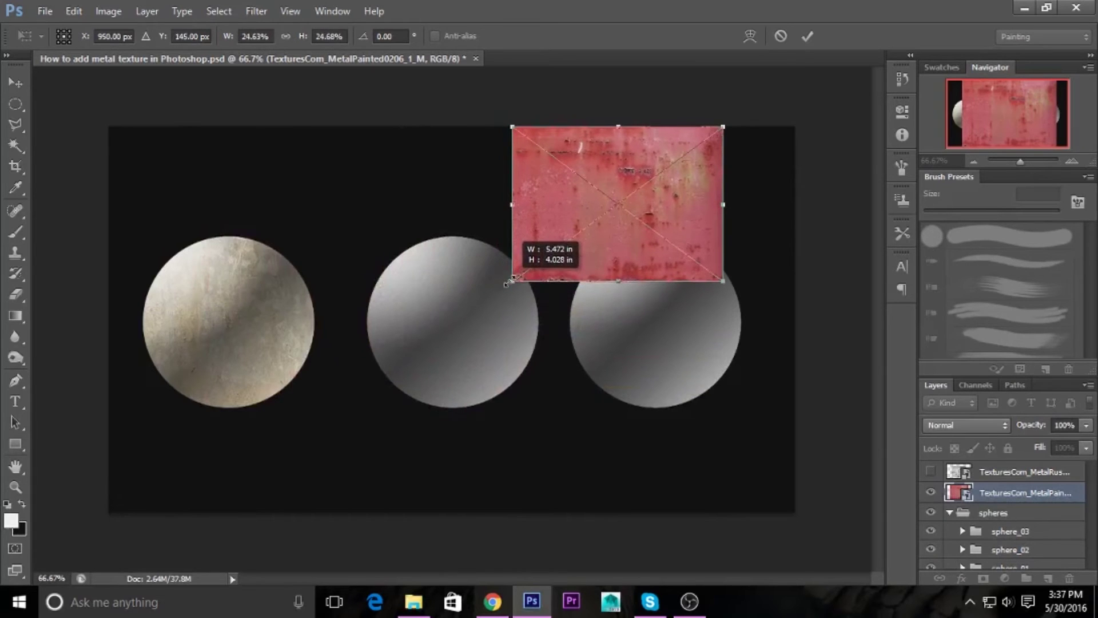
pyautogui.moveTo(569, 206); pyautogui.dragTo(402, 318)
pyautogui.moveTo(553, 391); pyautogui.dragTo(570, 407)
pyautogui.moveTo(507, 332)
pyautogui.mouseDown()
pyautogui.moveTo(482, 332)
pyautogui.moveTo(495, 332)
pyautogui.mouseUp()
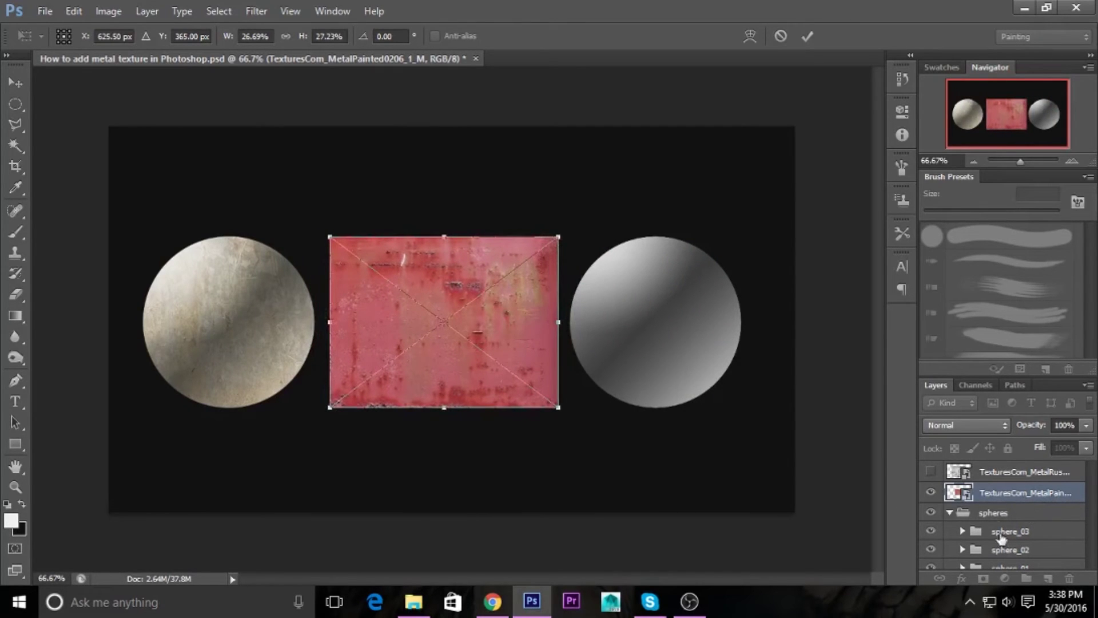
pyautogui.press('Return')
pyautogui.moveTo(989, 490); pyautogui.dragTo(1012, 555)
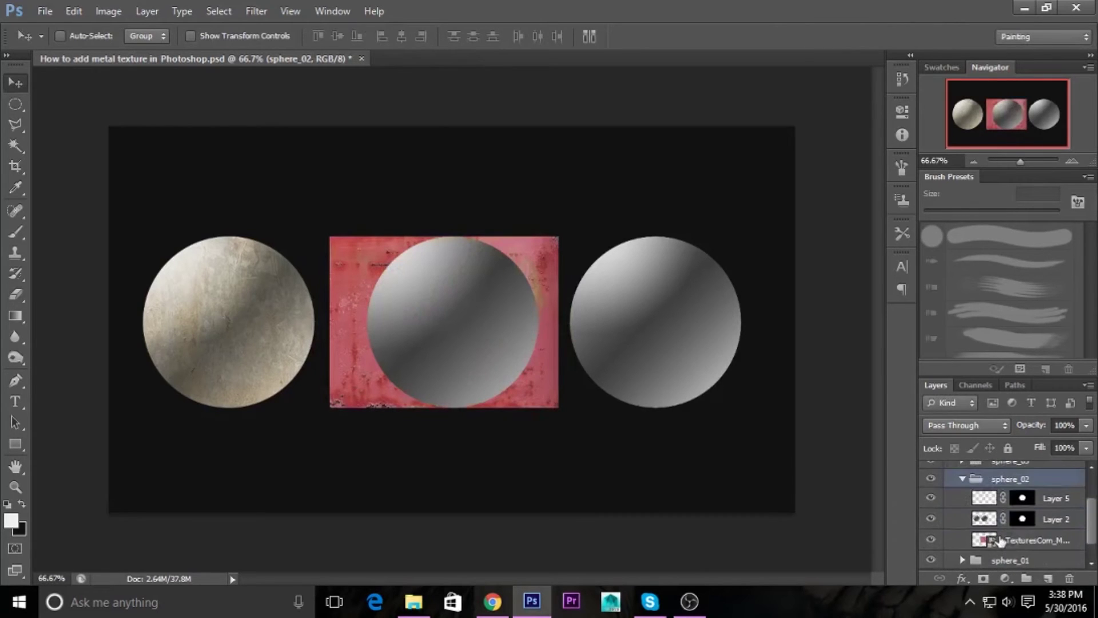
# Place the red texture above Layer 5 and mask it to Layer 5's circular sphere outline
pyautogui.moveTo(997, 541); pyautogui.dragTo(984, 492)
pyautogui.moveTo(1021, 523)
pyautogui.mouseDown()
pyautogui.moveTo(1028, 531)
pyautogui.moveTo(1023, 524)
pyautogui.mouseUp()
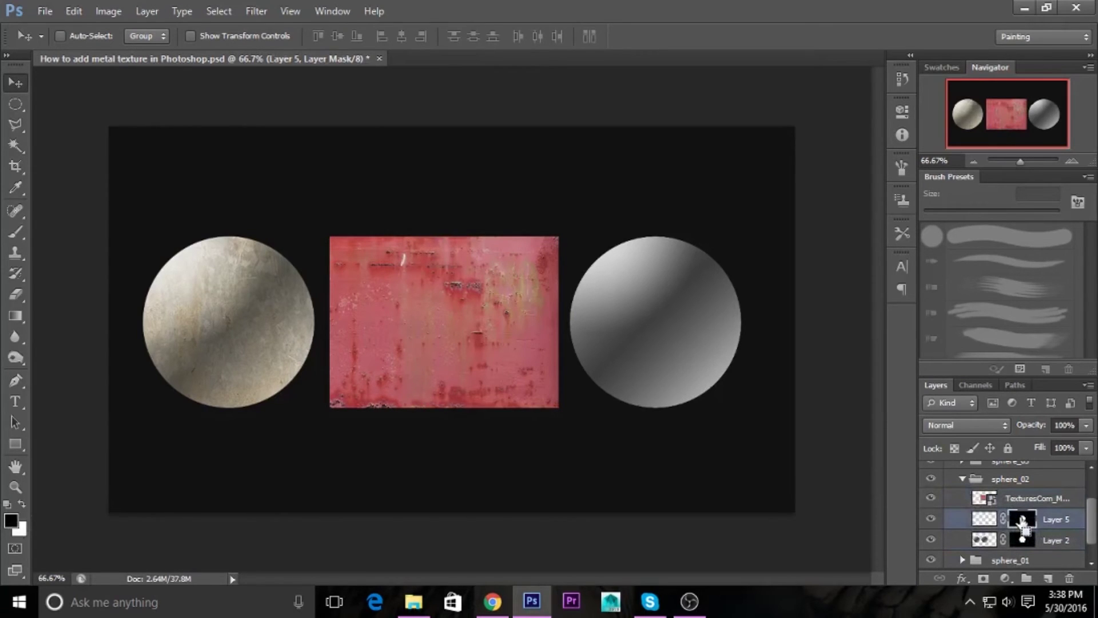
pyautogui.keyDown('ctrl'); pyautogui.click(1022, 519); pyautogui.keyUp('ctrl')
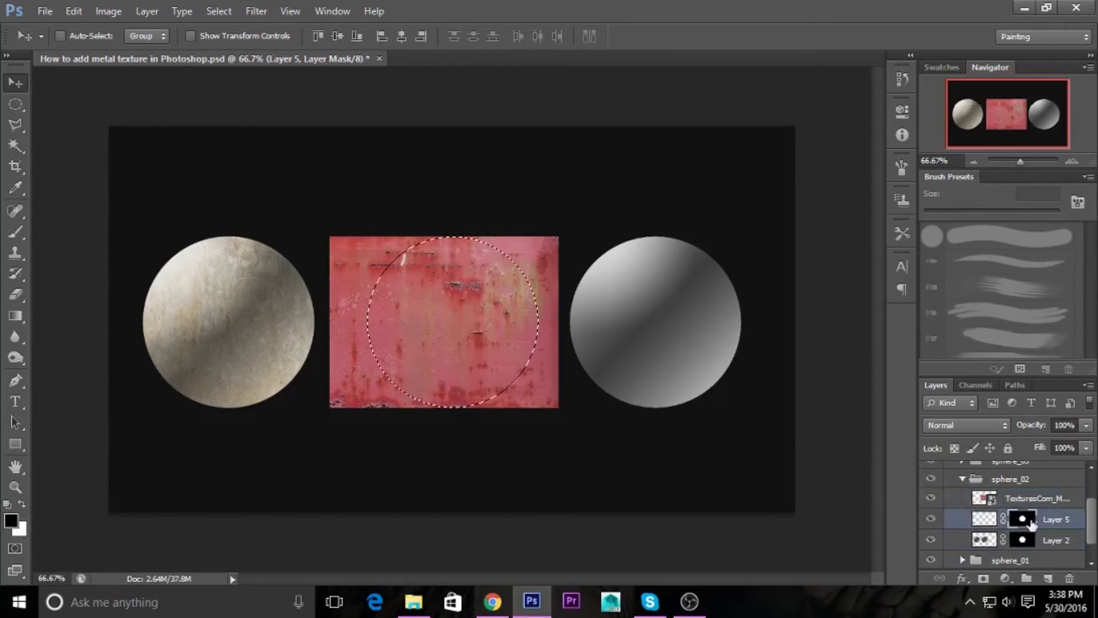
pyautogui.click(1011, 500)
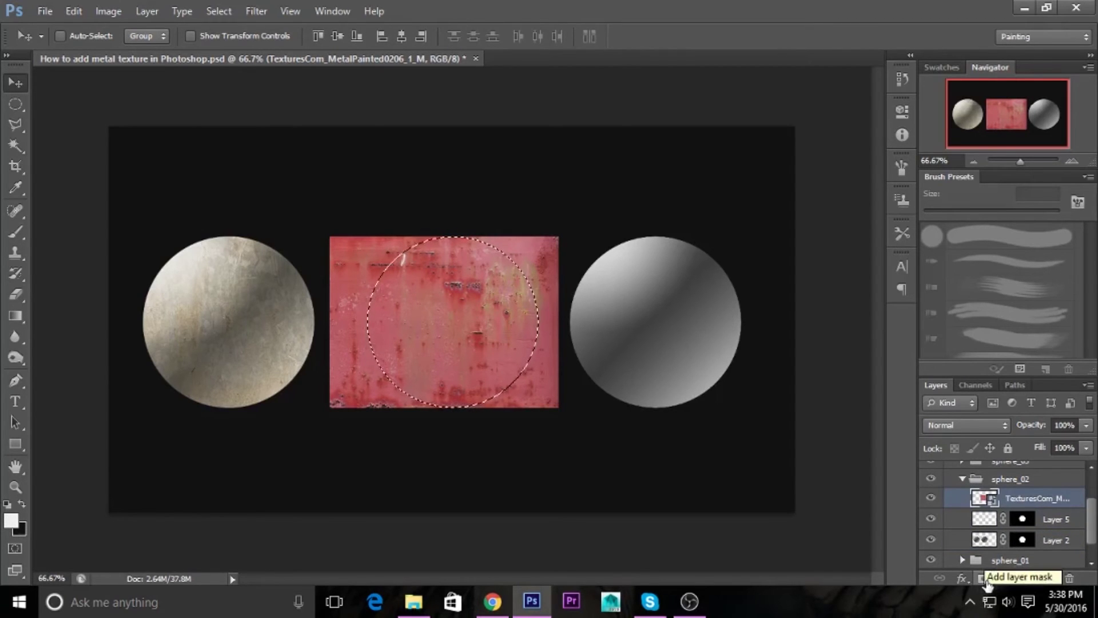
pyautogui.click(984, 579)
pyautogui.click(986, 501)
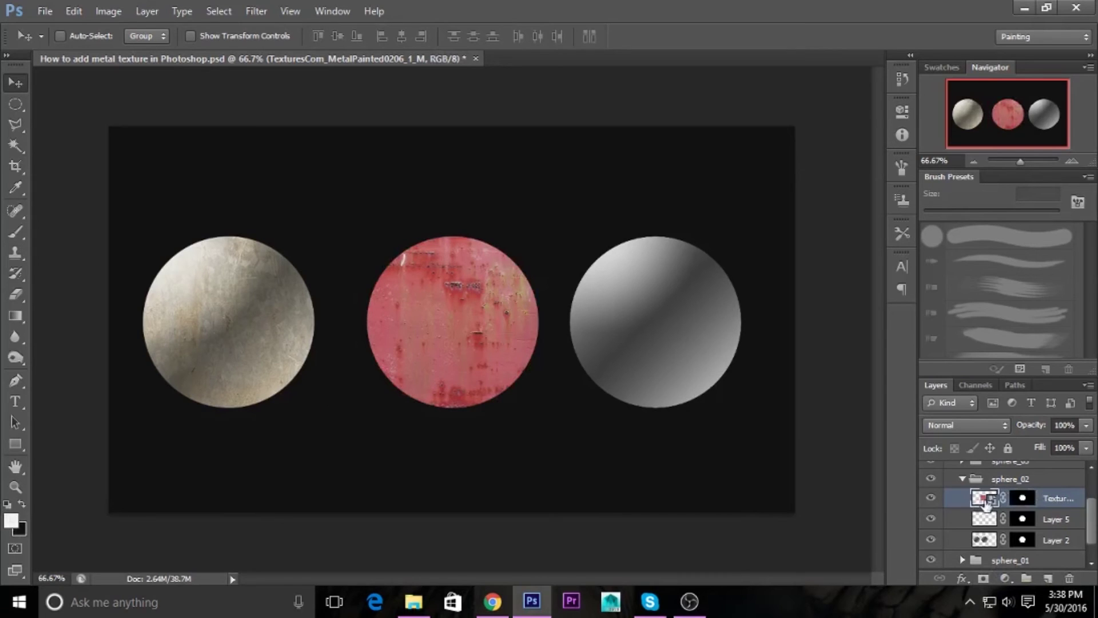
# Try Overlay on the red texture, then switch it back to Normal blending
pyautogui.click(963, 427)
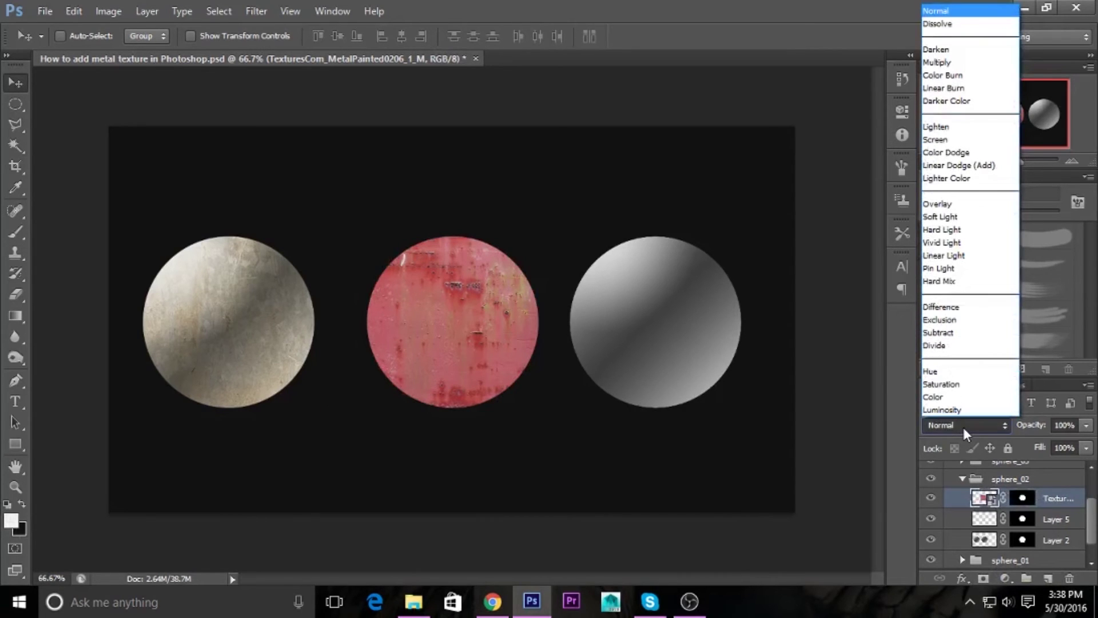
pyautogui.click(941, 205)
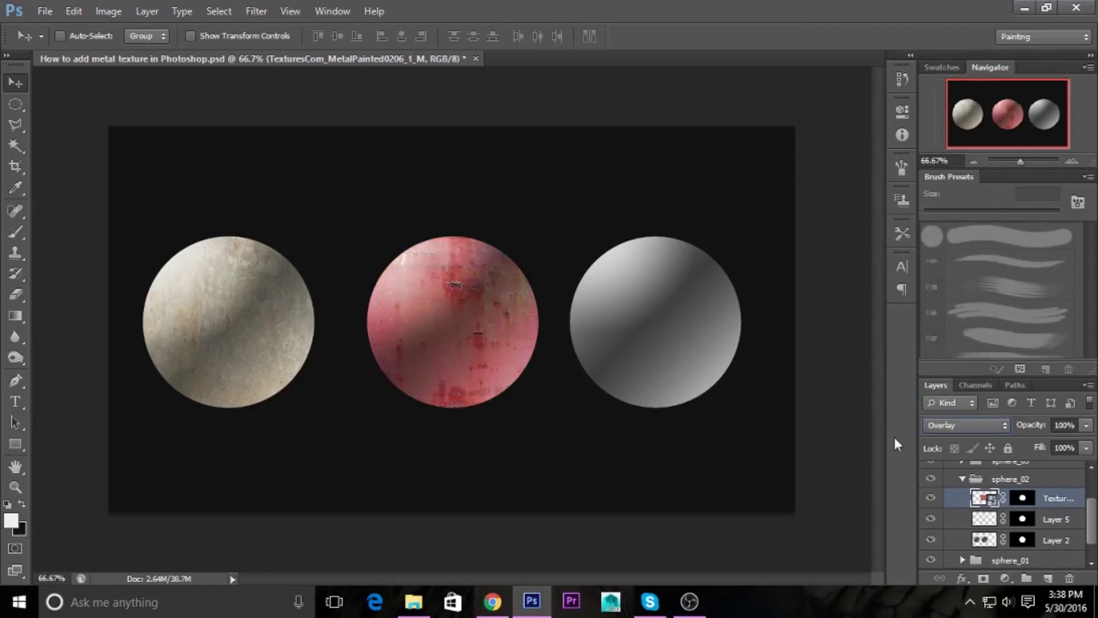
pyautogui.click(980, 426)
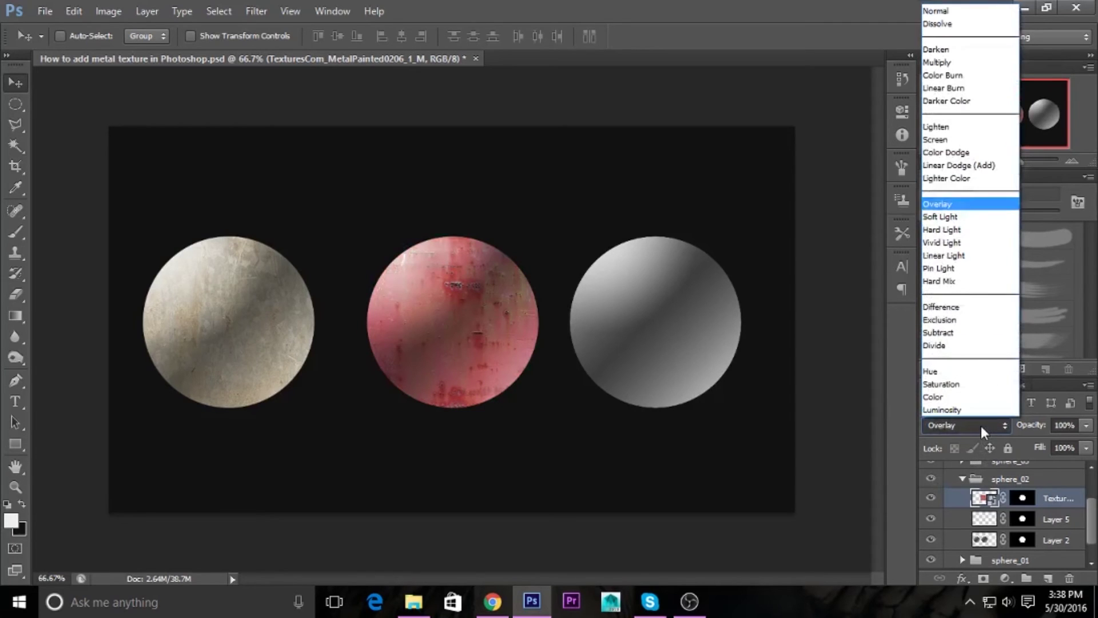
pyautogui.click(938, 11)
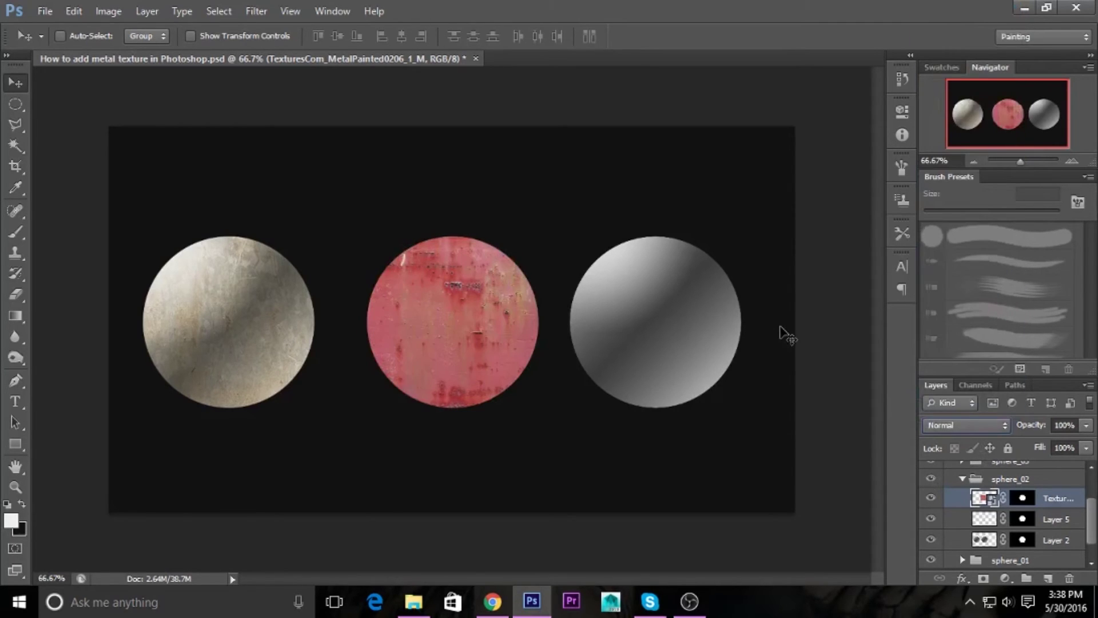
# Preview blend modes such as Color Burn, Linear Burn and Soft Light on the middle sphere
pyautogui.hotkey('shift', '+')
pyautogui.hotkey('shift', '+')
pyautogui.hotkey('shift', '+')
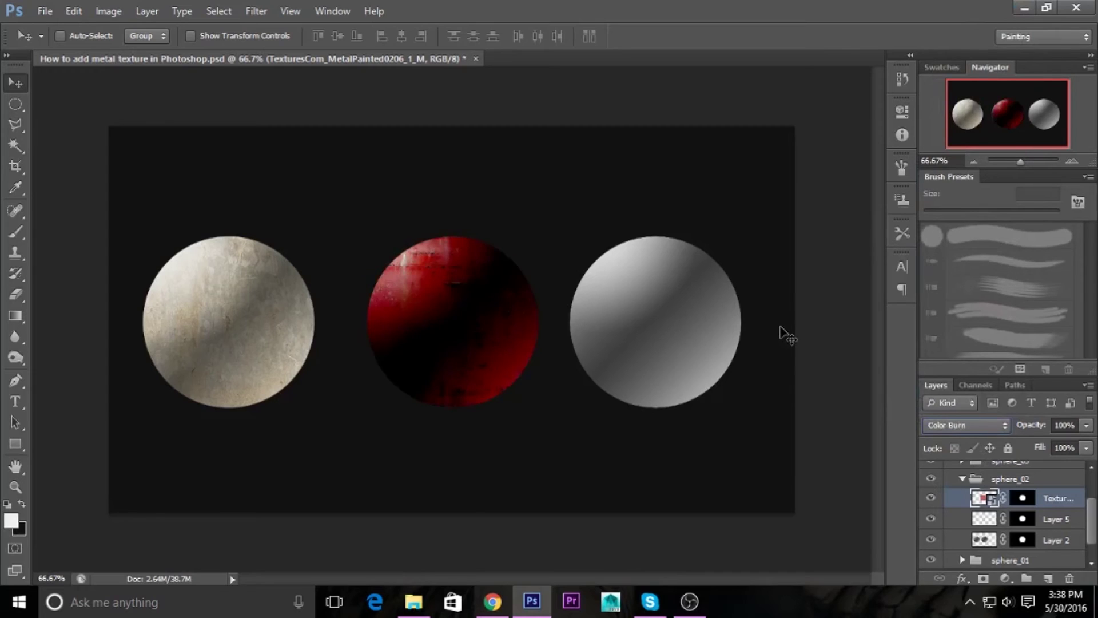
pyautogui.hotkey('shift', '-')
pyautogui.hotkey('shift', '+')
pyautogui.hotkey('shift', '+')
pyautogui.hotkey('shift', '+')
pyautogui.hotkey('shift', '+')
pyautogui.hotkey('shift', '+')
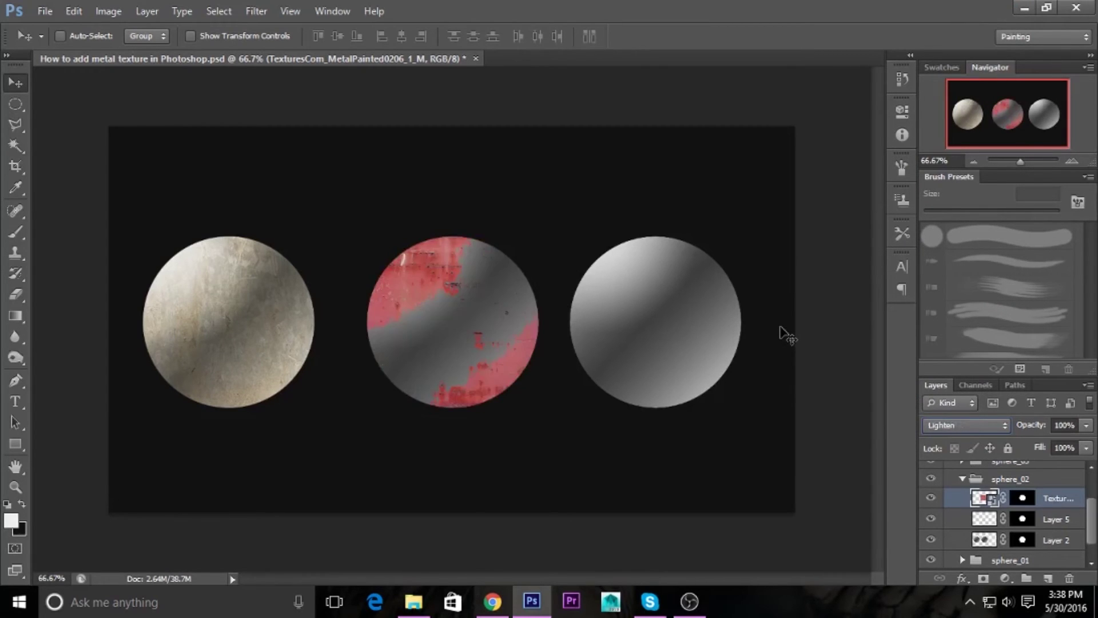
pyautogui.hotkey('shift', '+')
pyautogui.hotkey('shift', '+')
pyautogui.hotkey('shift', '+')
pyautogui.hotkey('shift', '+')
pyautogui.hotkey('shift', '+')
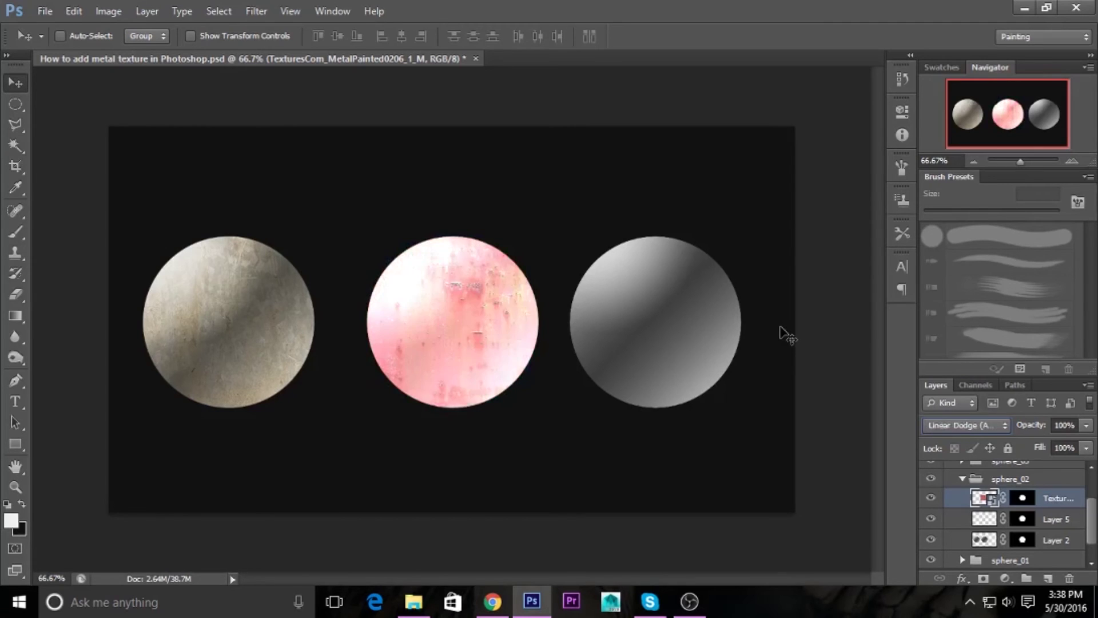
pyautogui.hotkey('shift', '+')
pyautogui.hotkey('shift', '-')
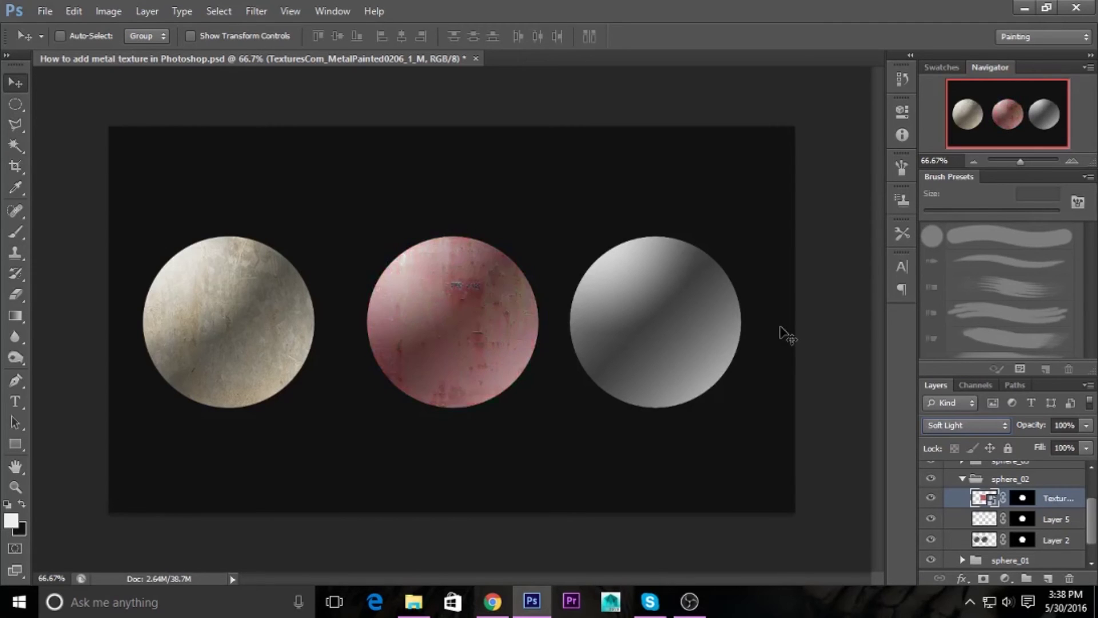
pyautogui.hotkey('shift', '+')
pyautogui.hotkey('shift', '+')
pyautogui.hotkey('shift', '+')
pyautogui.hotkey('shift', '+')
pyautogui.hotkey('shift', '+')
pyautogui.hotkey('shift', '+')
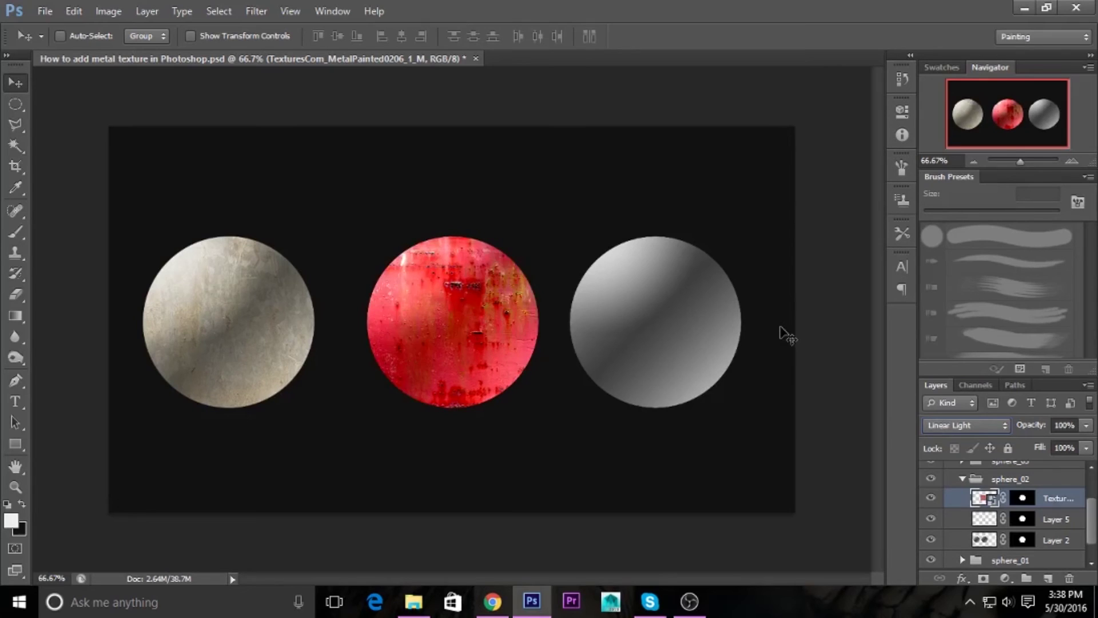
pyautogui.hotkey('shift', '+')
pyautogui.hotkey('shift', '+')
pyautogui.hotkey('shift', '+')
pyautogui.hotkey('shift', '+')
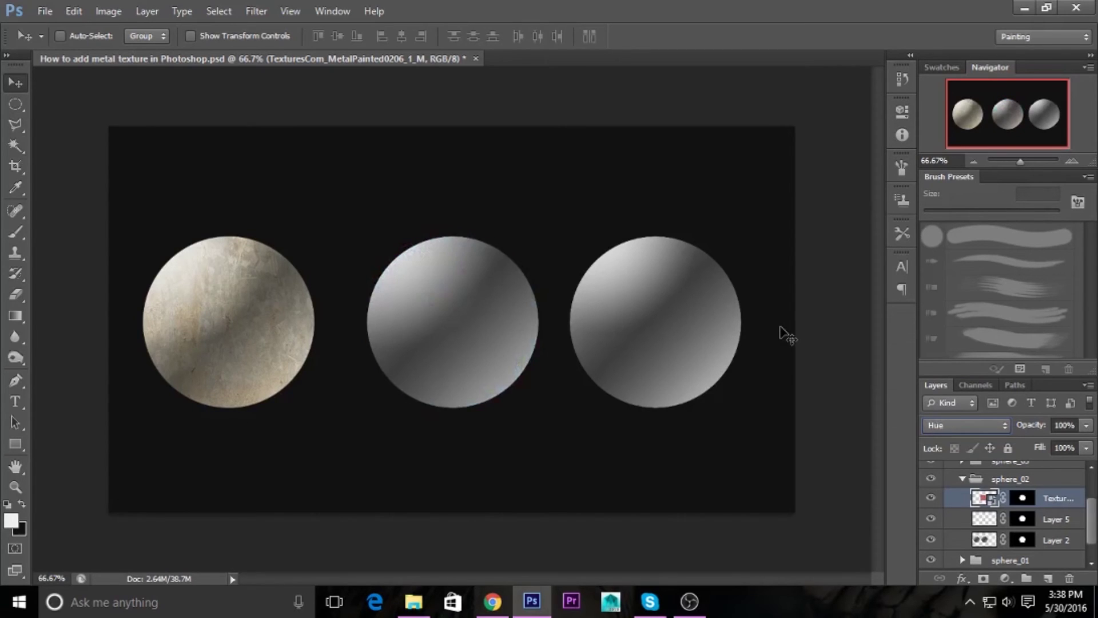
# Settle on Overlay blending for the red texture and collapse the sphere_02 group
pyautogui.click(967, 425)
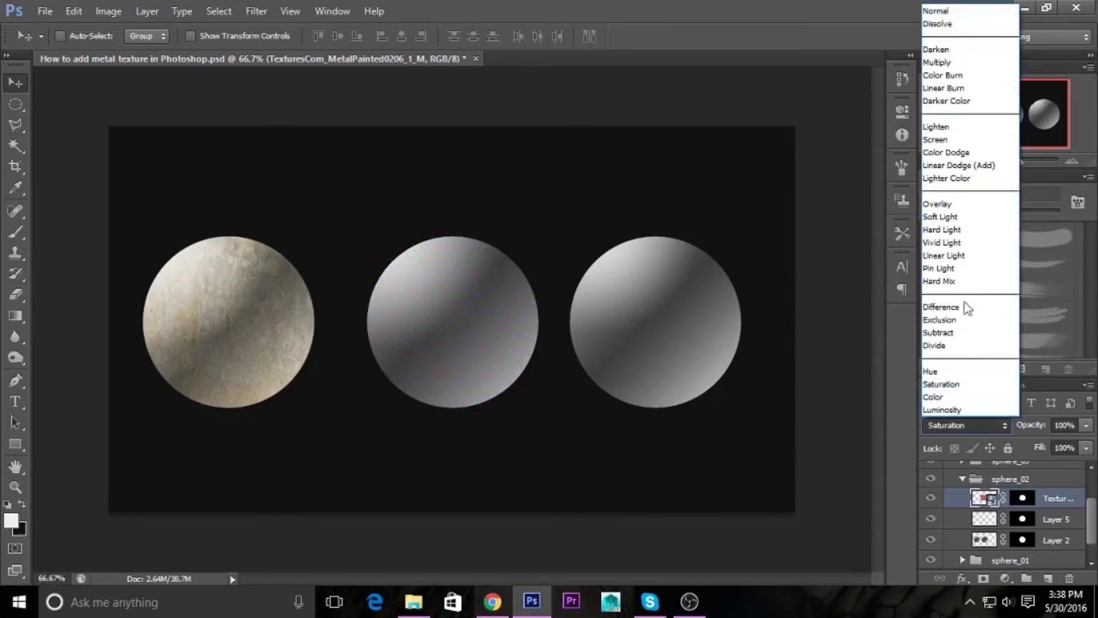
pyautogui.click(950, 204)
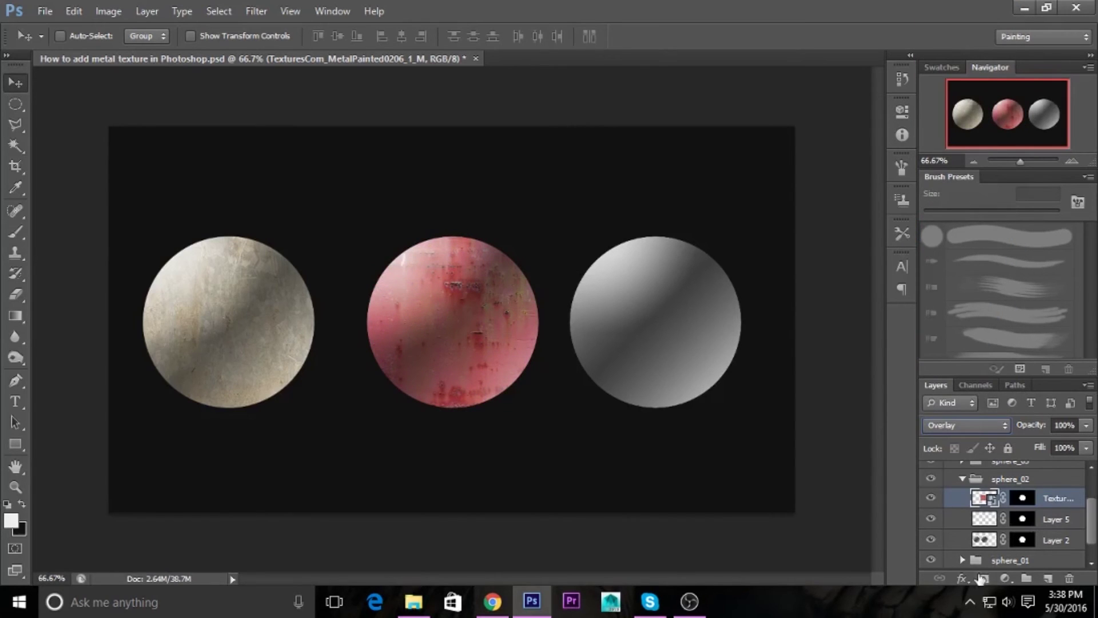
pyautogui.click(962, 478)
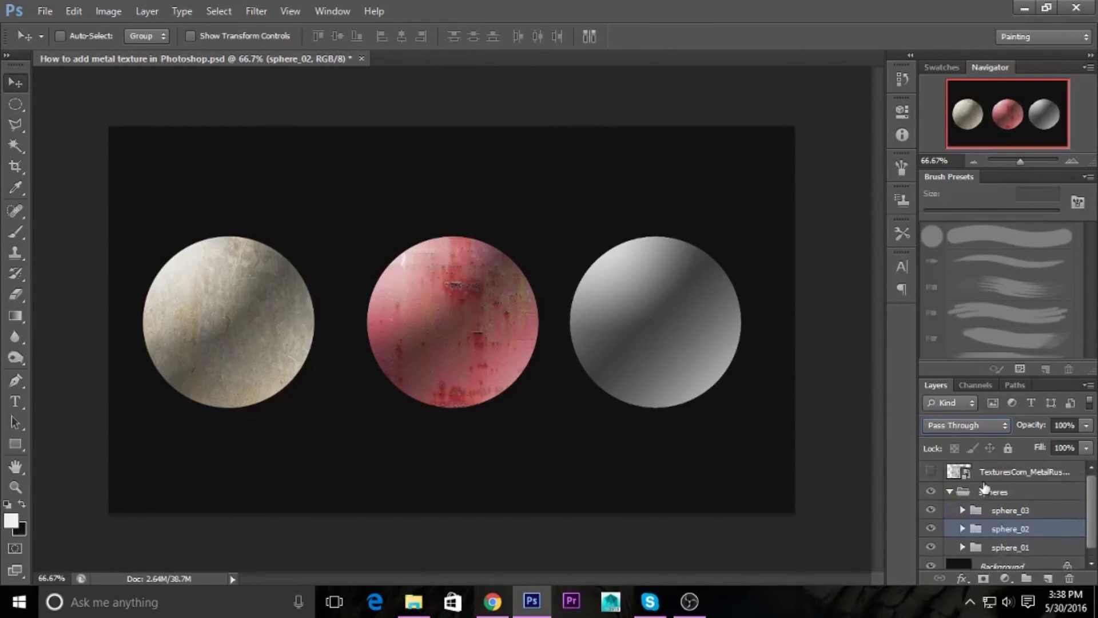
# Show the rusted-metal texture and scale it to about 58% over the right sphere
pyautogui.click(959, 472)
pyautogui.click(929, 472)
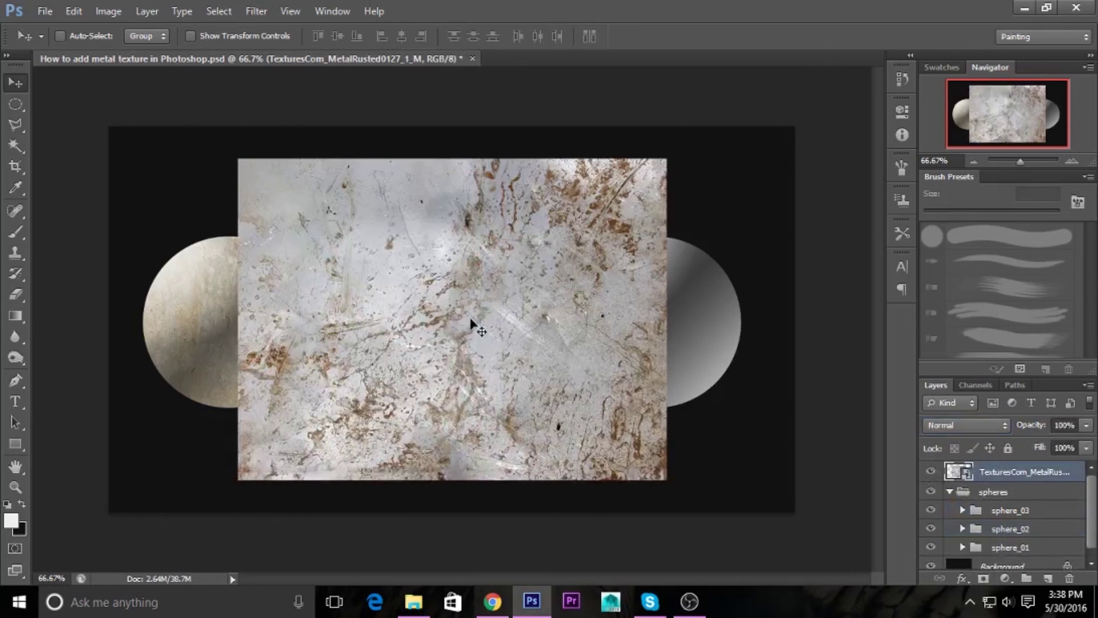
pyautogui.moveTo(471, 323); pyautogui.dragTo(620, 326)
pyautogui.hotkey('ctrl', 't')
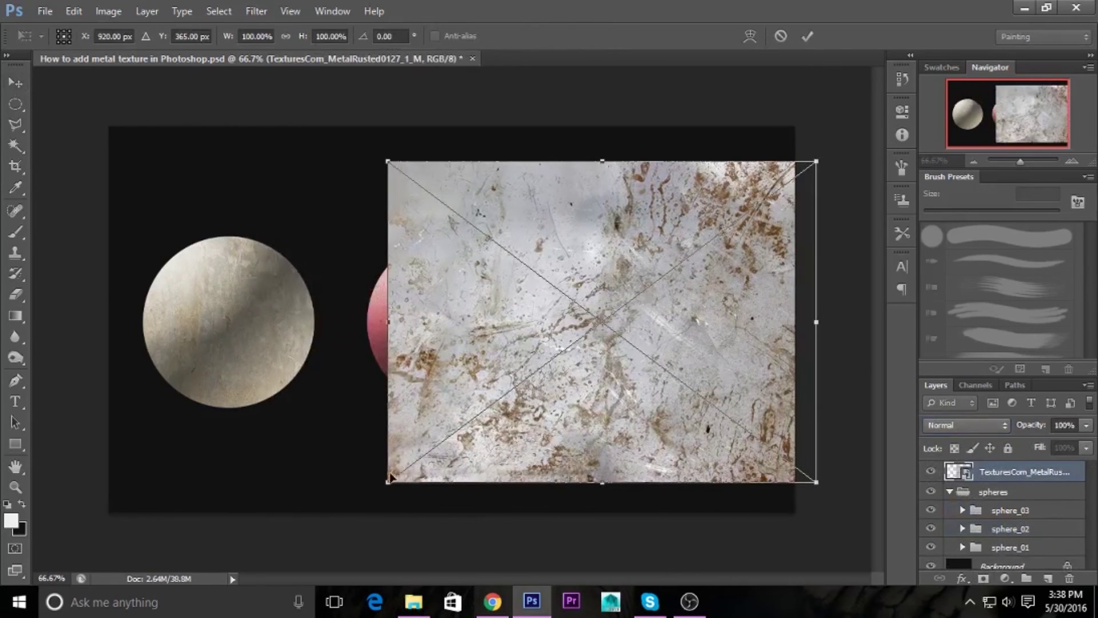
pyautogui.moveTo(391, 475); pyautogui.dragTo(611, 318)
pyautogui.moveTo(695, 302); pyautogui.dragTo(644, 369)
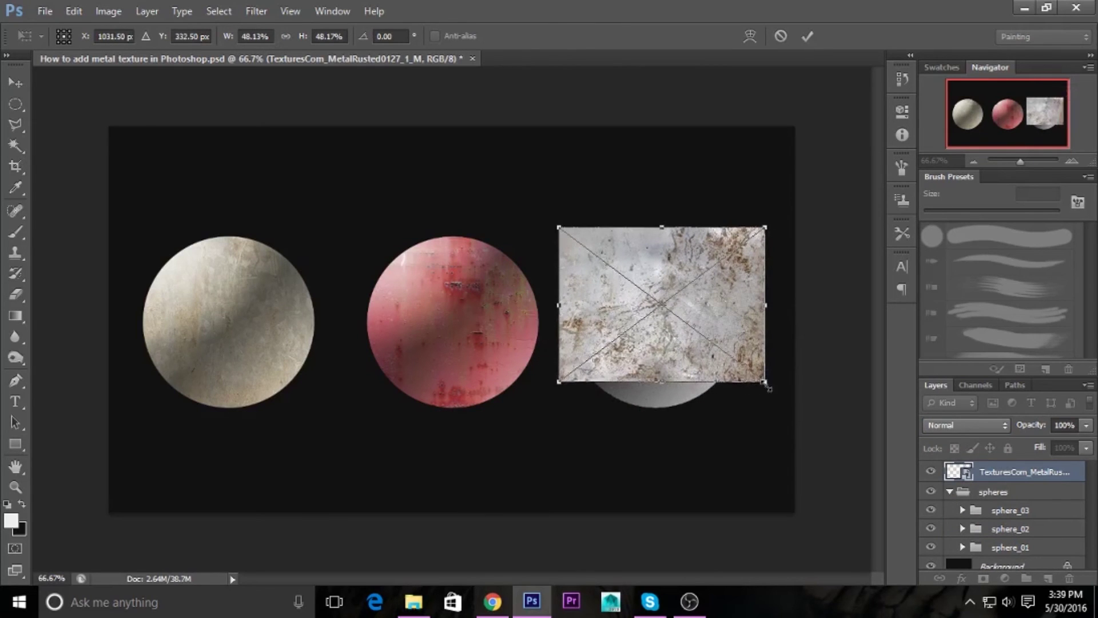
pyautogui.moveTo(767, 385); pyautogui.dragTo(805, 414)
pyautogui.moveTo(733, 384)
pyautogui.mouseDown()
pyautogui.moveTo(718, 385)
pyautogui.moveTo(733, 384)
pyautogui.mouseUp()
pyautogui.press('Return')
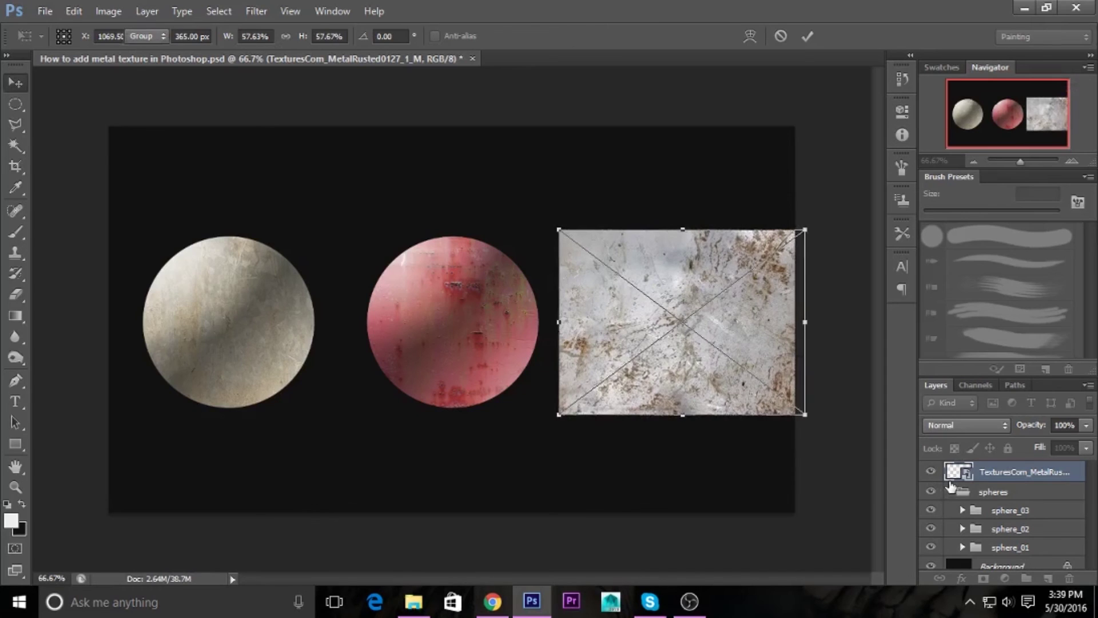
# Move the rusted texture layer to the top of the sphere_03 group
pyautogui.click(950, 491)
pyautogui.moveTo(1024, 485); pyautogui.dragTo(1057, 498)
pyautogui.click(961, 491)
pyautogui.scroll(-1, 987, 510)
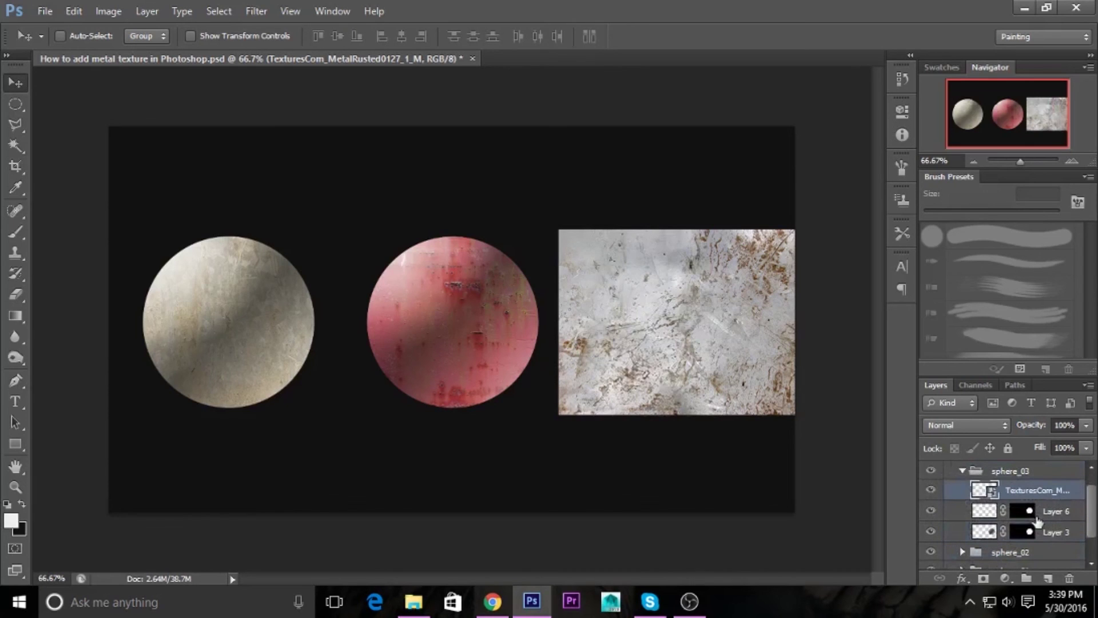
# Mask the rusted texture to Layer 6's circular sphere selection
pyautogui.click(1023, 511)
pyautogui.keyDown('ctrl'); pyautogui.click(1022, 511); pyautogui.keyUp('ctrl')
pyautogui.click(1028, 494)
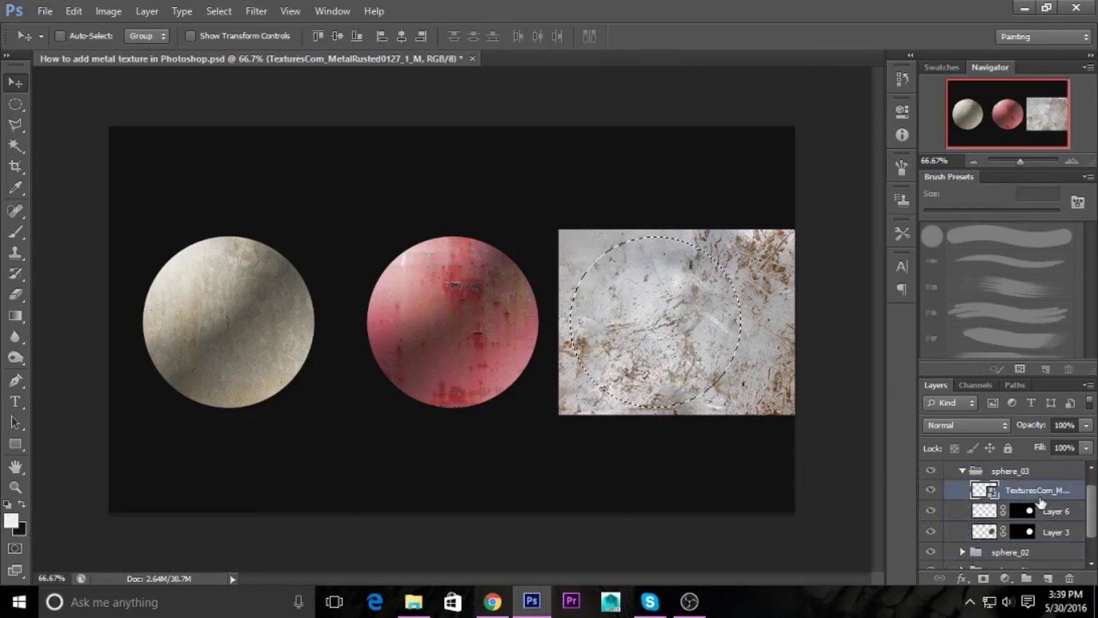
pyautogui.click(983, 579)
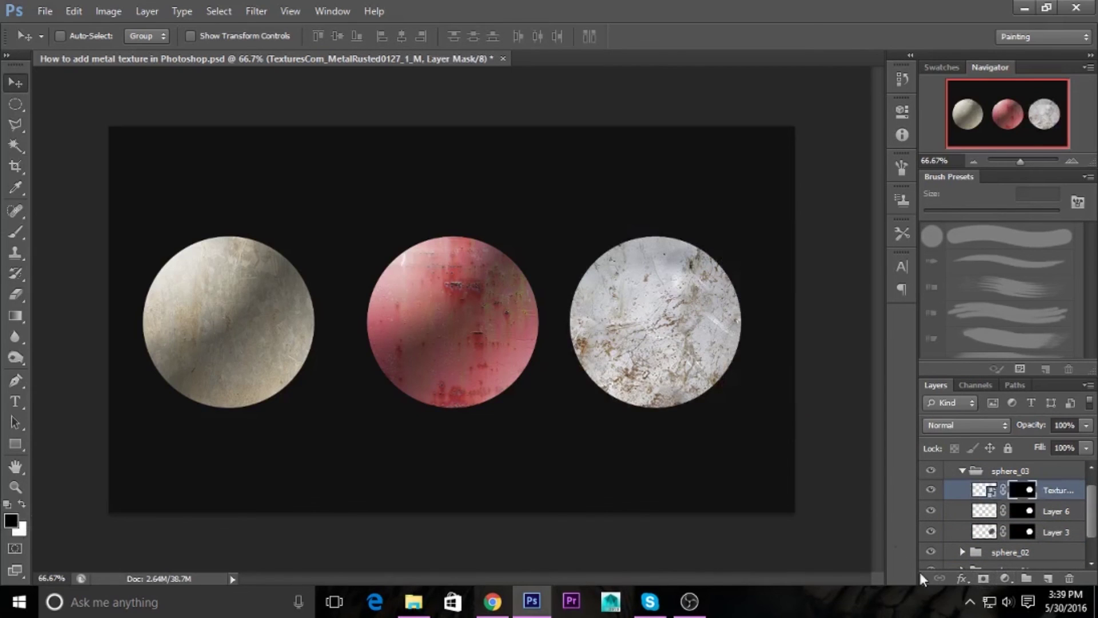
# Set the rusted texture layer's blend mode to Overlay
pyautogui.click(981, 490)
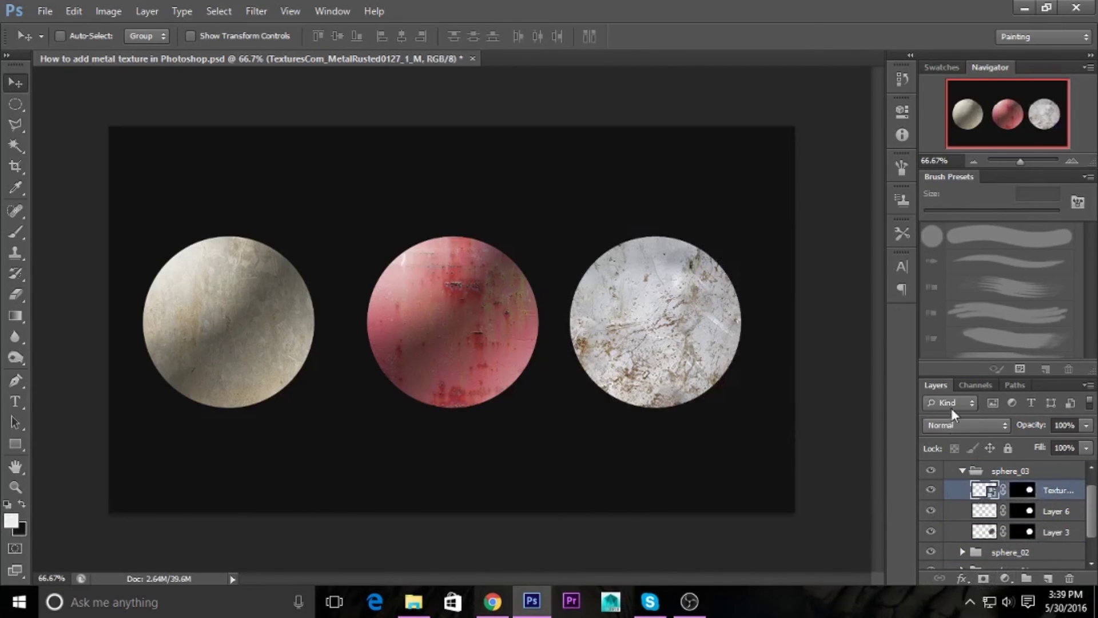
pyautogui.click(953, 425)
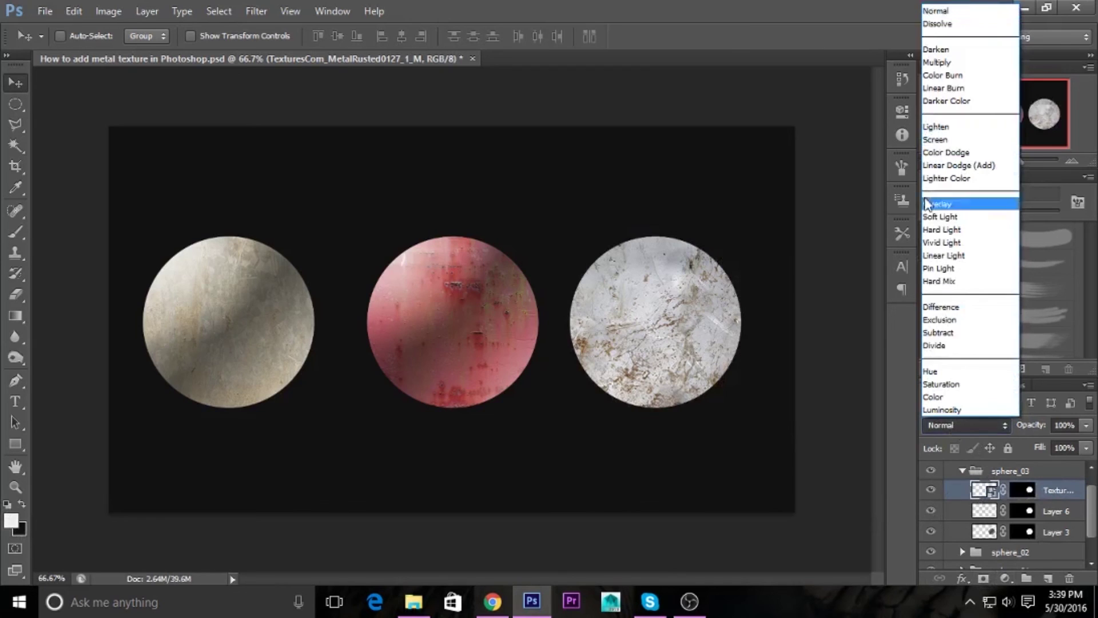
pyautogui.click(941, 203)
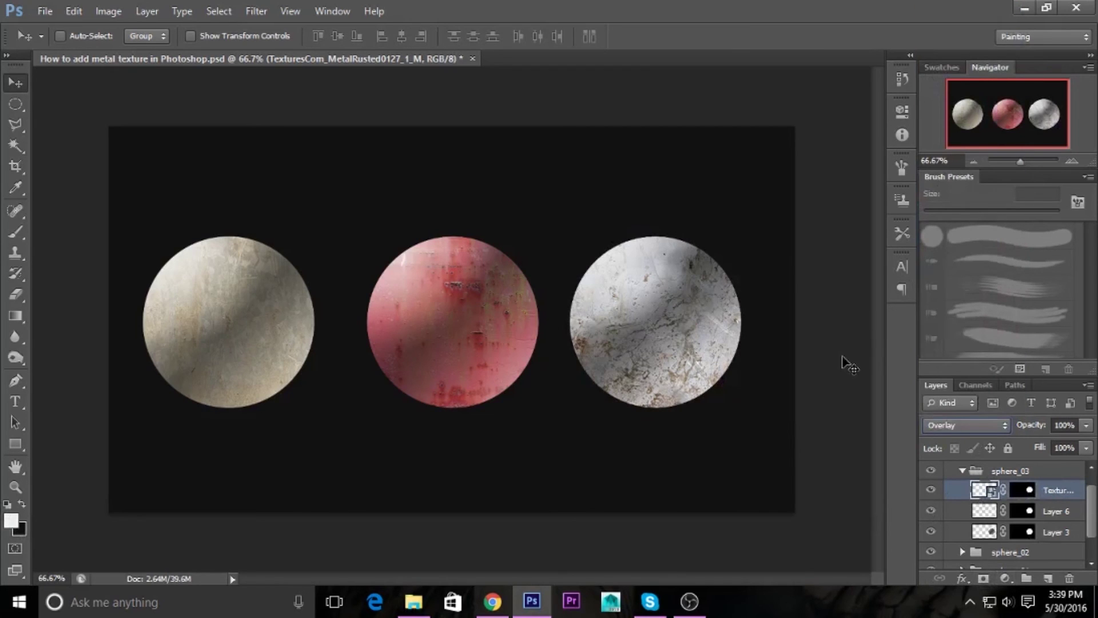